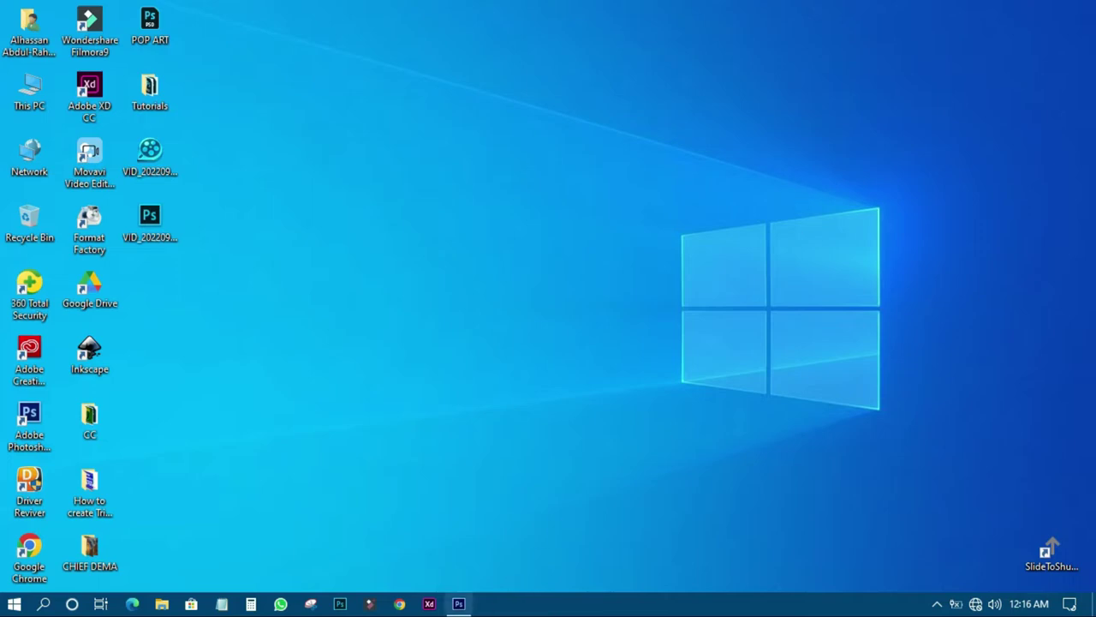
- Switch to Photoshop and start a new document with the Default Photoshop Size preset
left_click(460, 604)
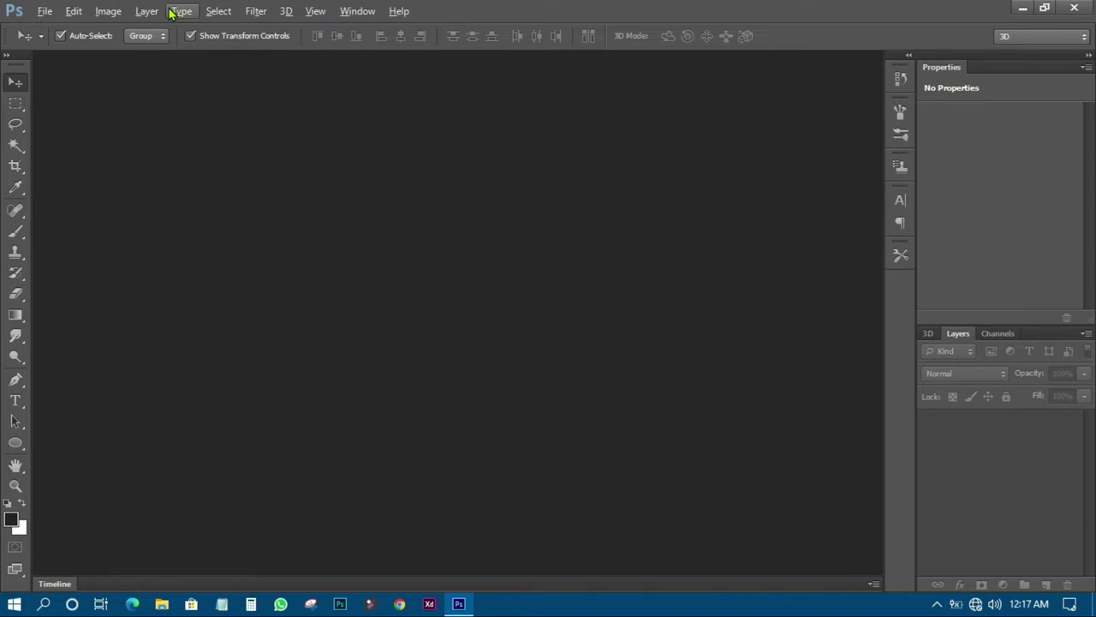
left_click(47, 12)
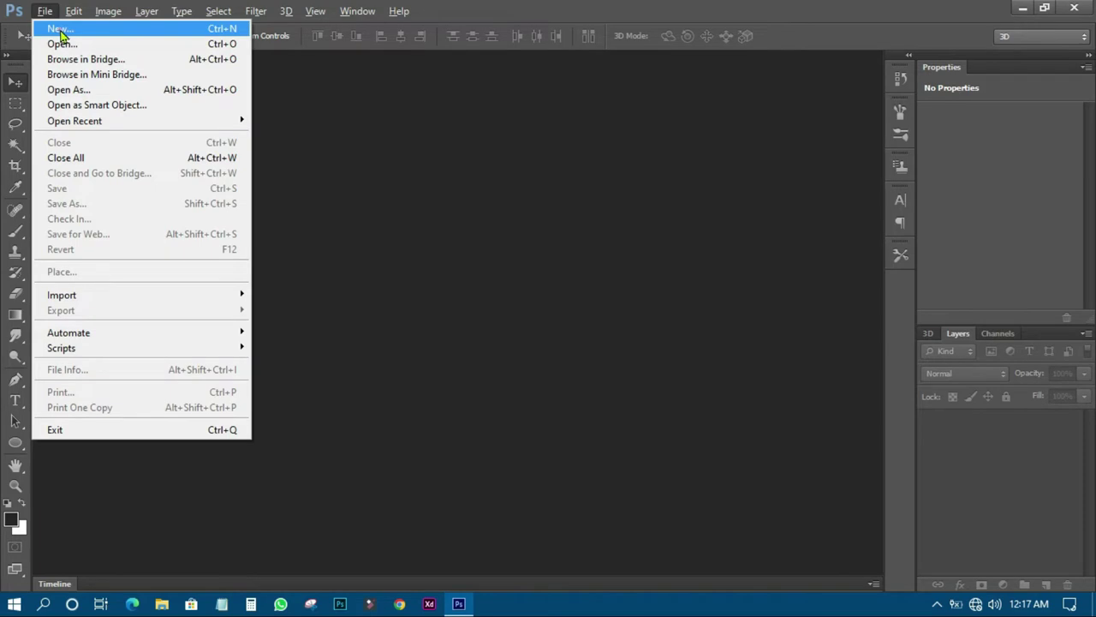
left_click(60, 30)
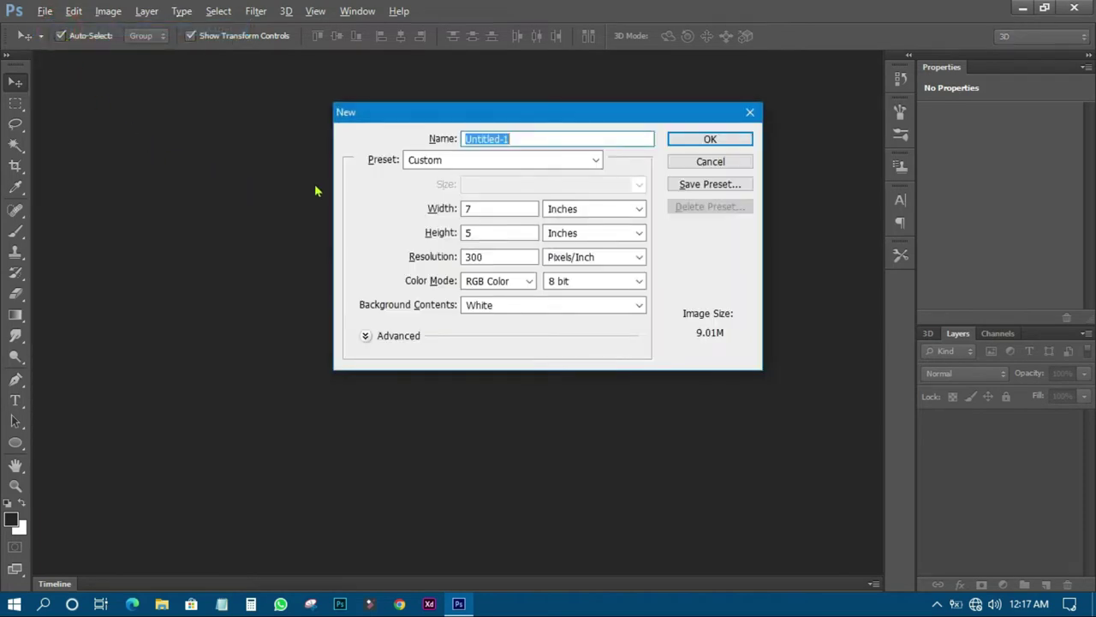
left_click(457, 161)
left_click(445, 196)
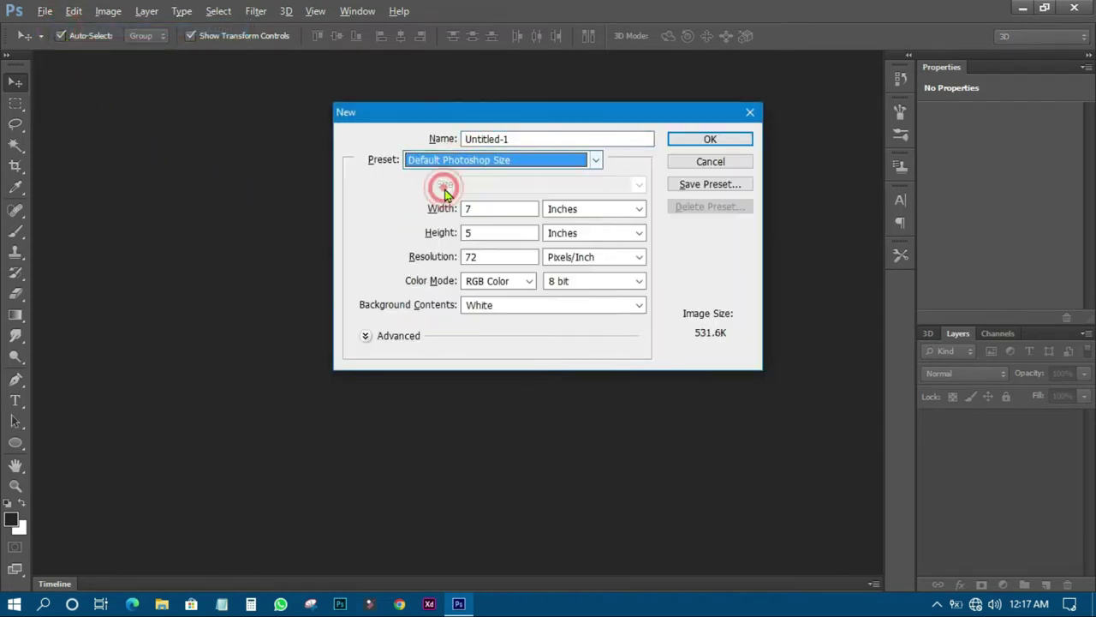
- Name the new document 3D TEXT, set its resolution to 300 pixels/inch and create it
left_click(521, 141)
double_click(522, 142)
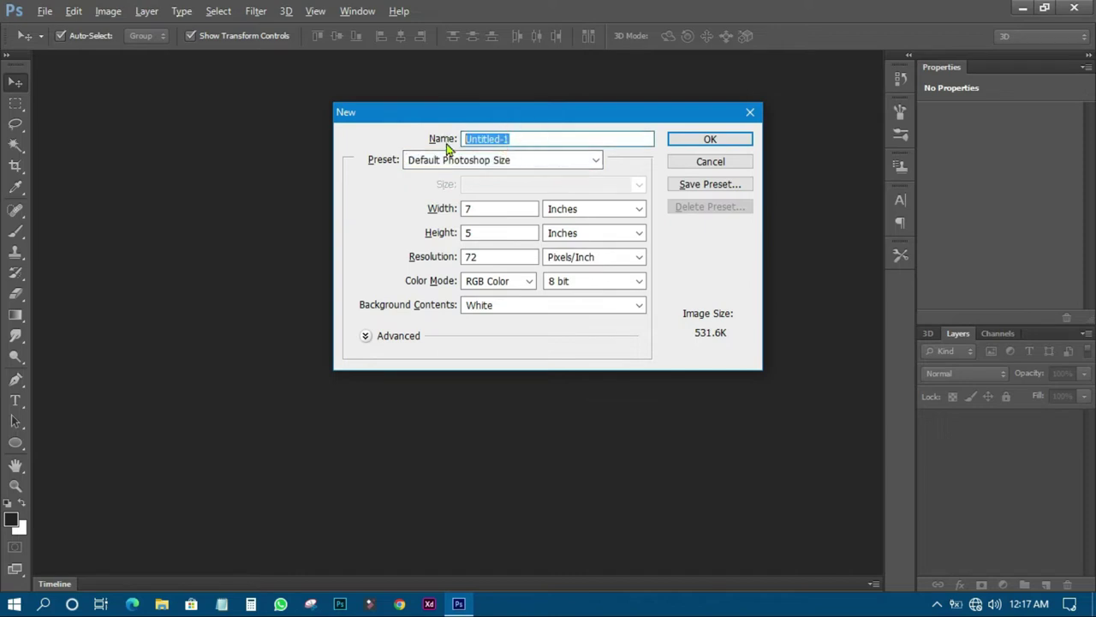
type("3D TEXT")
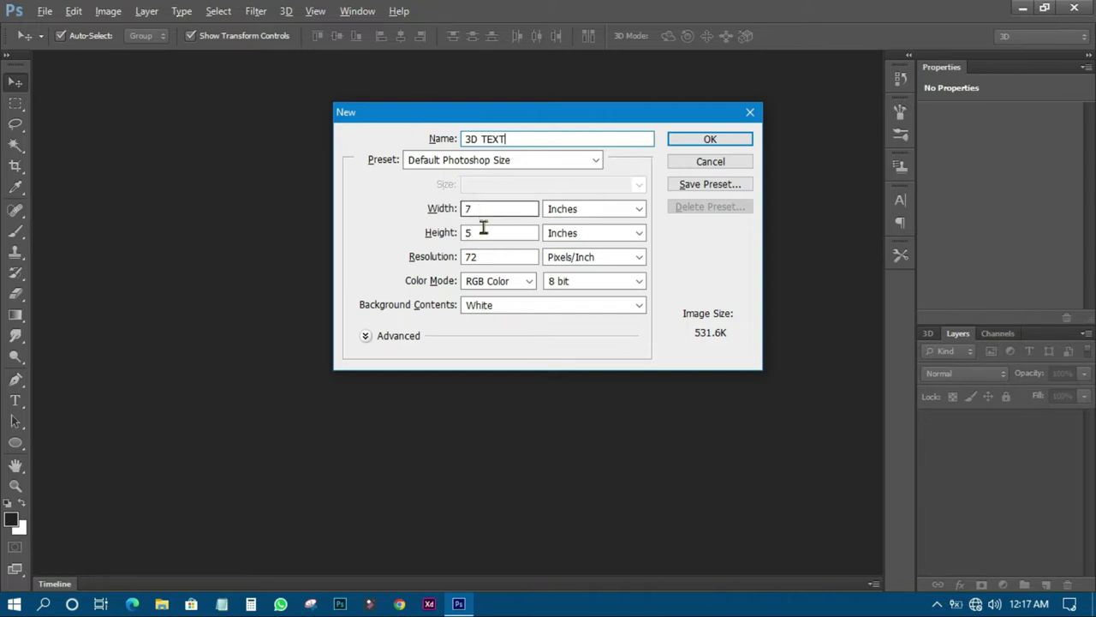
double_click(468, 259)
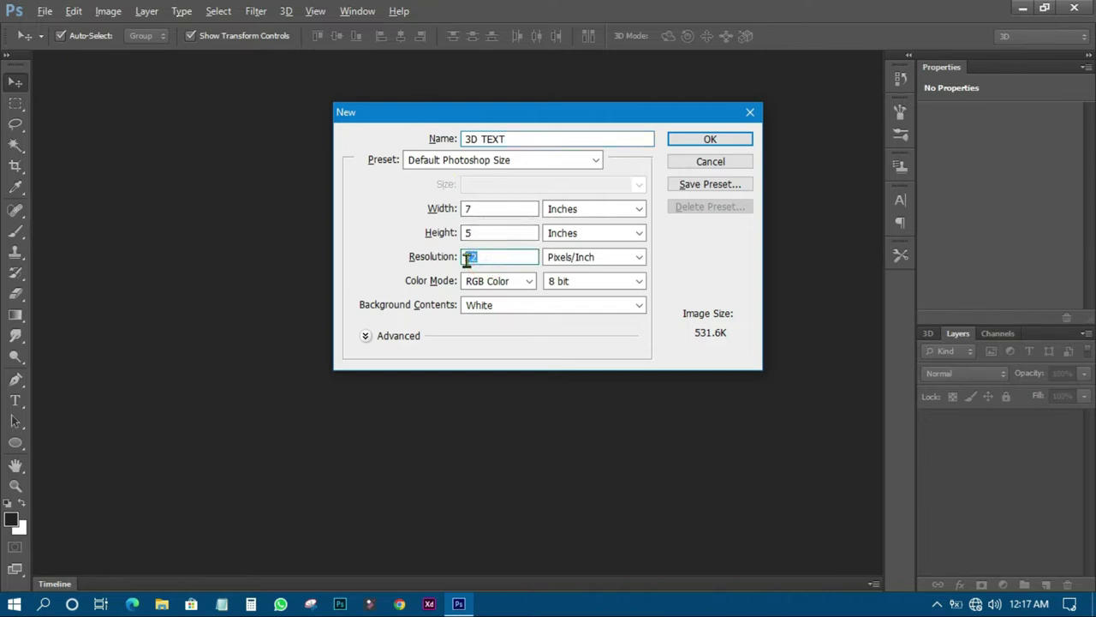
type("300")
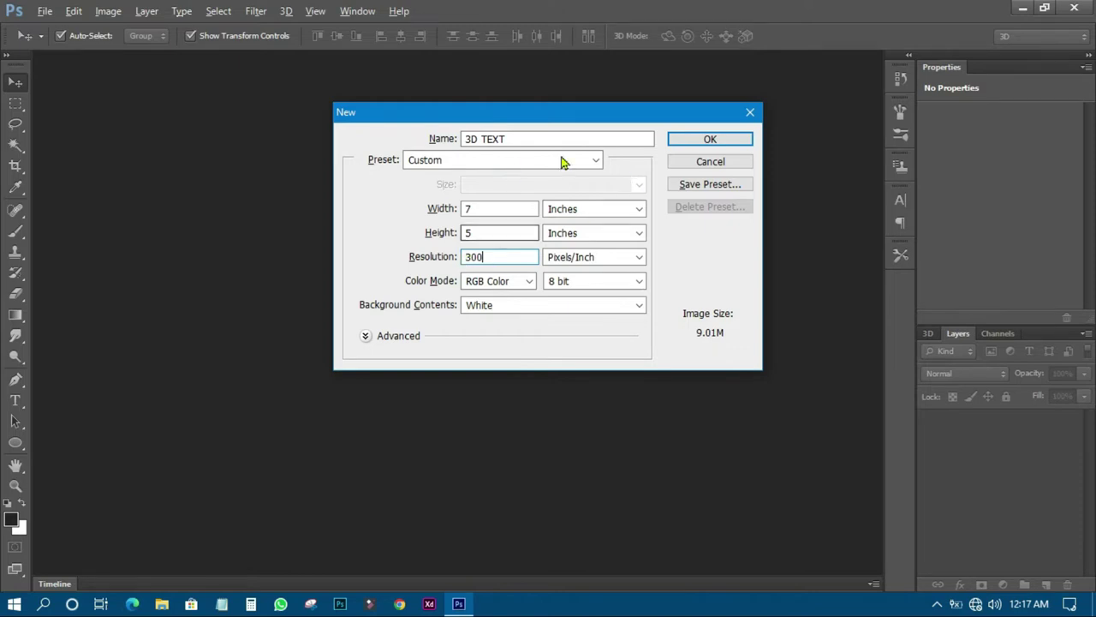
left_click(695, 143)
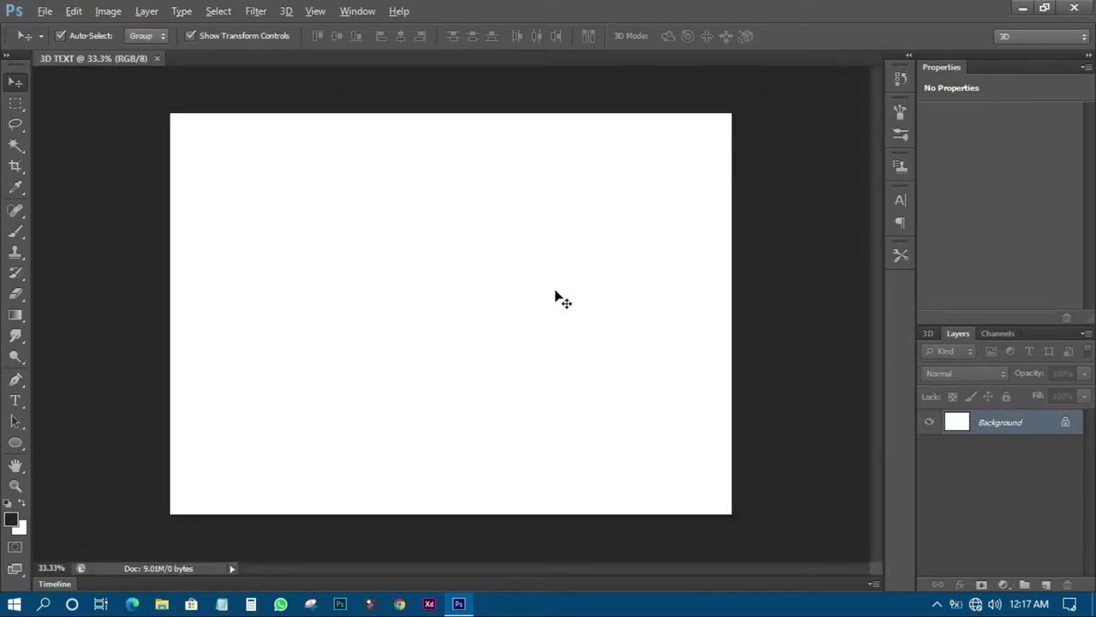
- Add the text LONG to the canvas and move it to the middle of the page
scroll(526, 340, "up", 3)
scroll(526, 341, "down", 1)
left_click(15, 400)
left_click(328, 307)
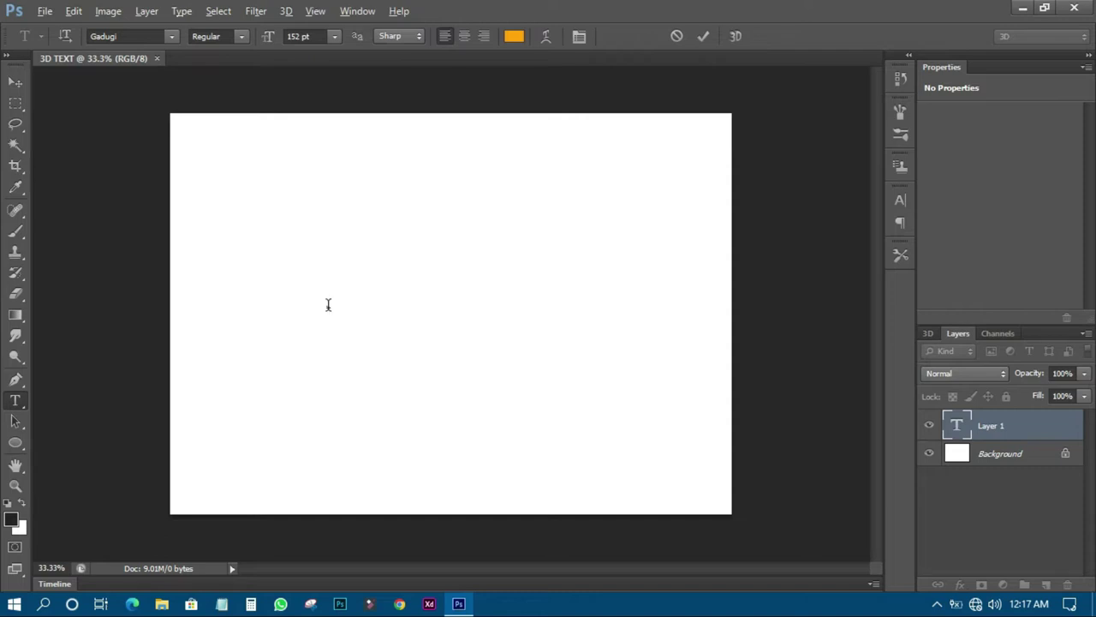
type("LONG")
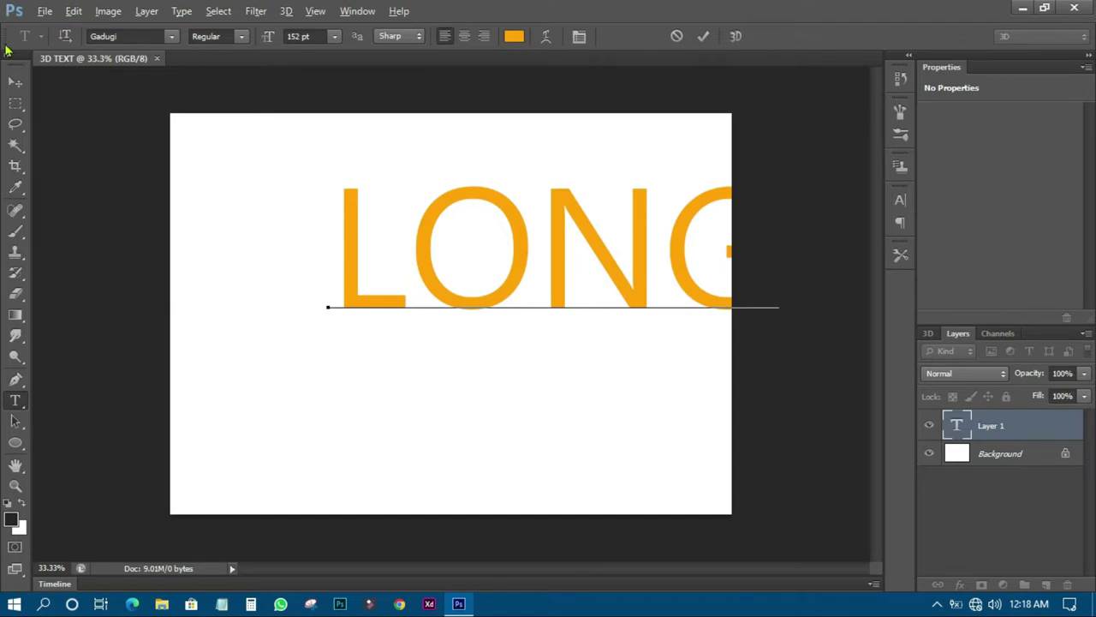
left_click(16, 82)
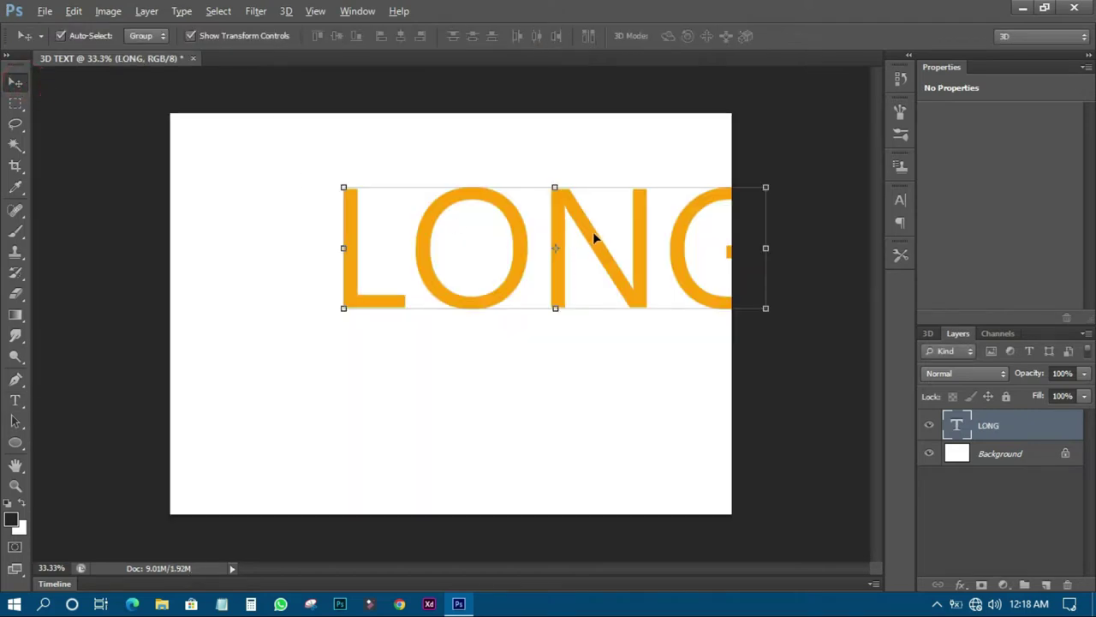
left_click_drag(592, 237, 496, 294)
- Change the colour of the LONG text to a saturated blue-violet
left_click(899, 200)
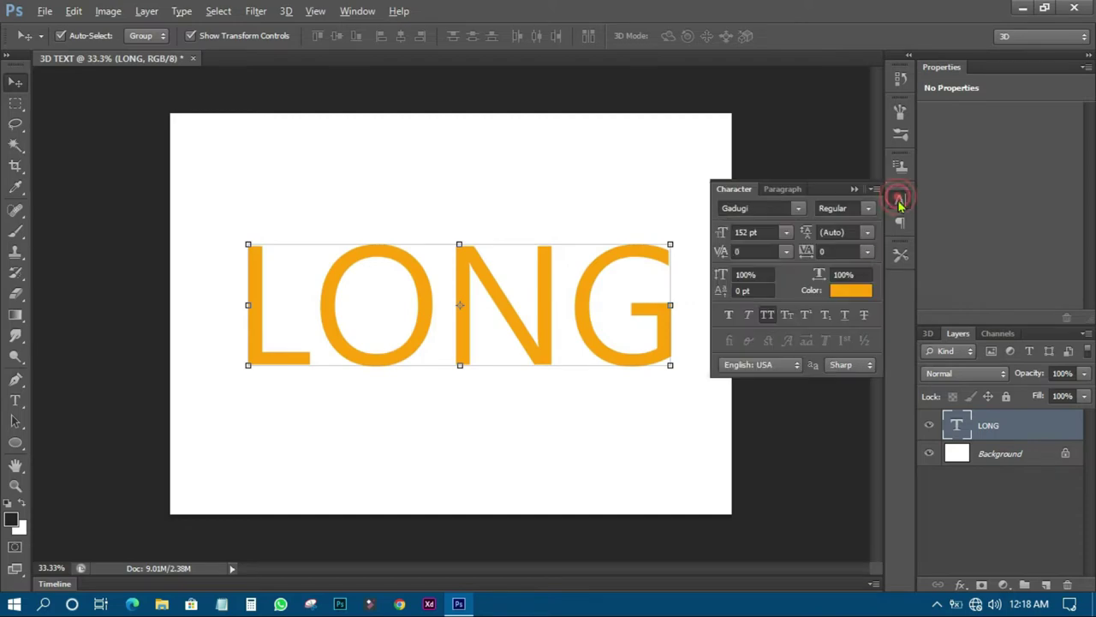
left_click(843, 292)
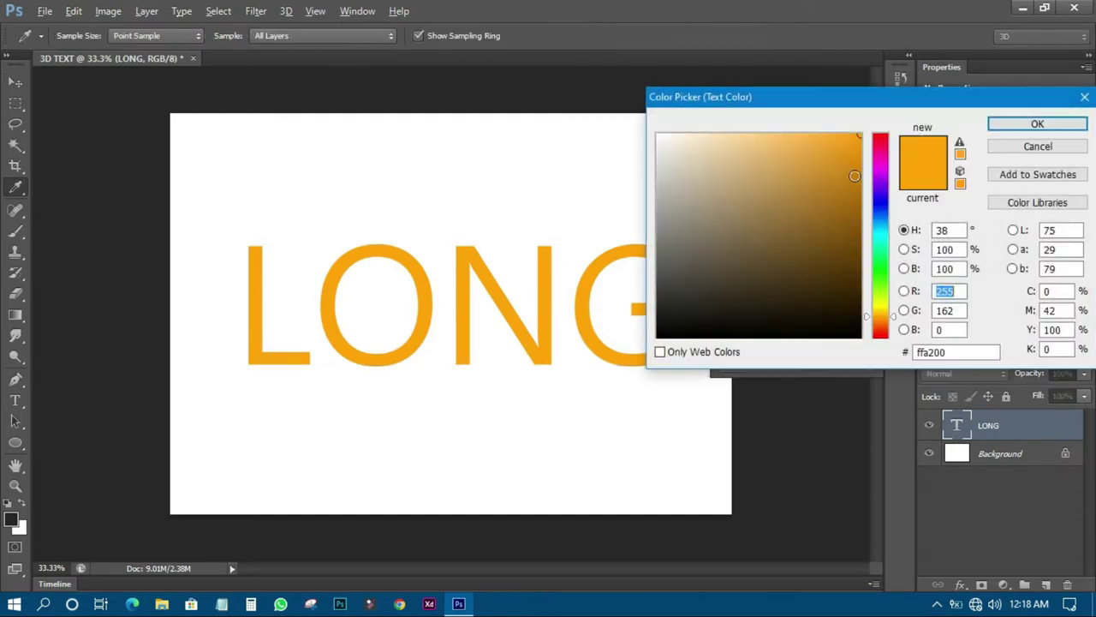
left_click(880, 188)
left_click(992, 127)
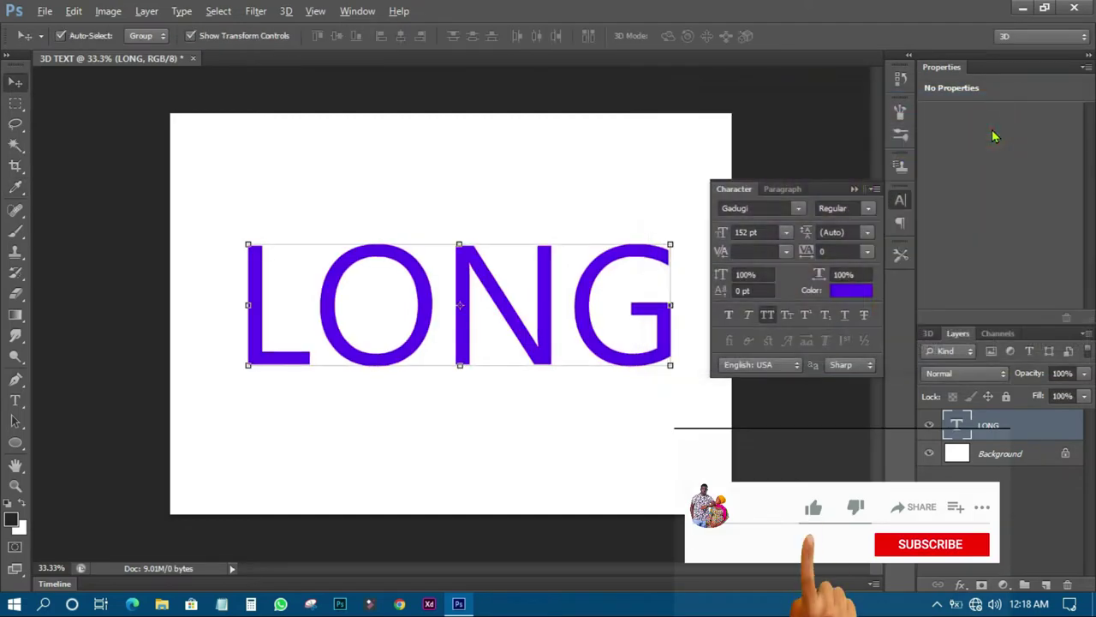
- Set the LONG text to the Bold style of the Gadugi font and nudge it back to the canvas centre
left_click(872, 209)
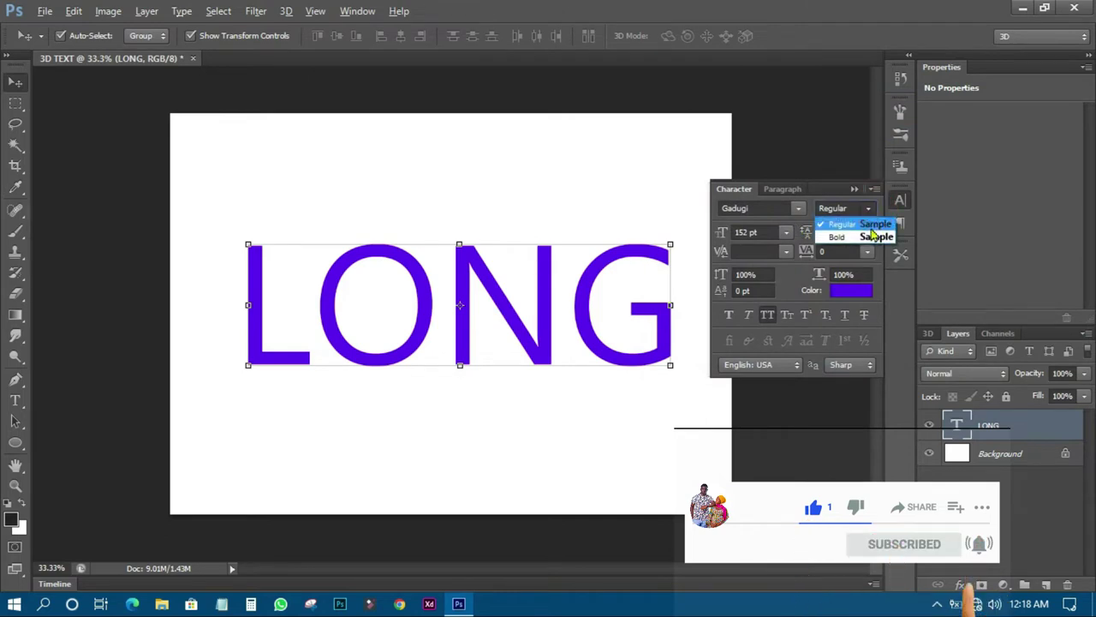
left_click(867, 237)
mouse_move(631, 313)
left_mouse_down()
mouse_move(599, 311)
mouse_move(612, 289)
mouse_move(623, 318)
left_mouse_up()
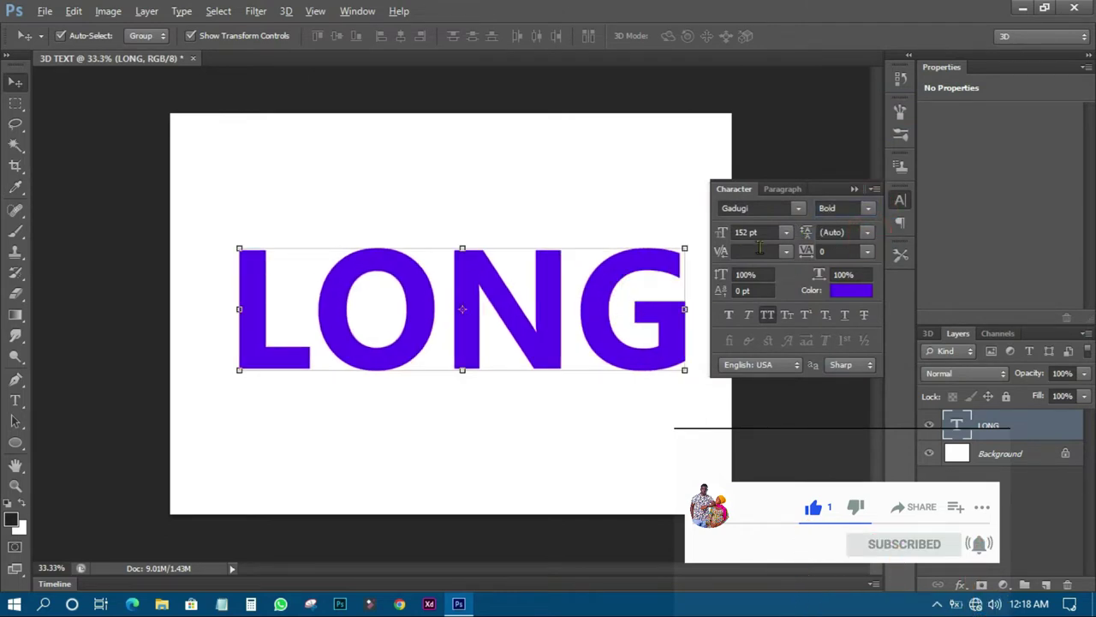
left_click(798, 209)
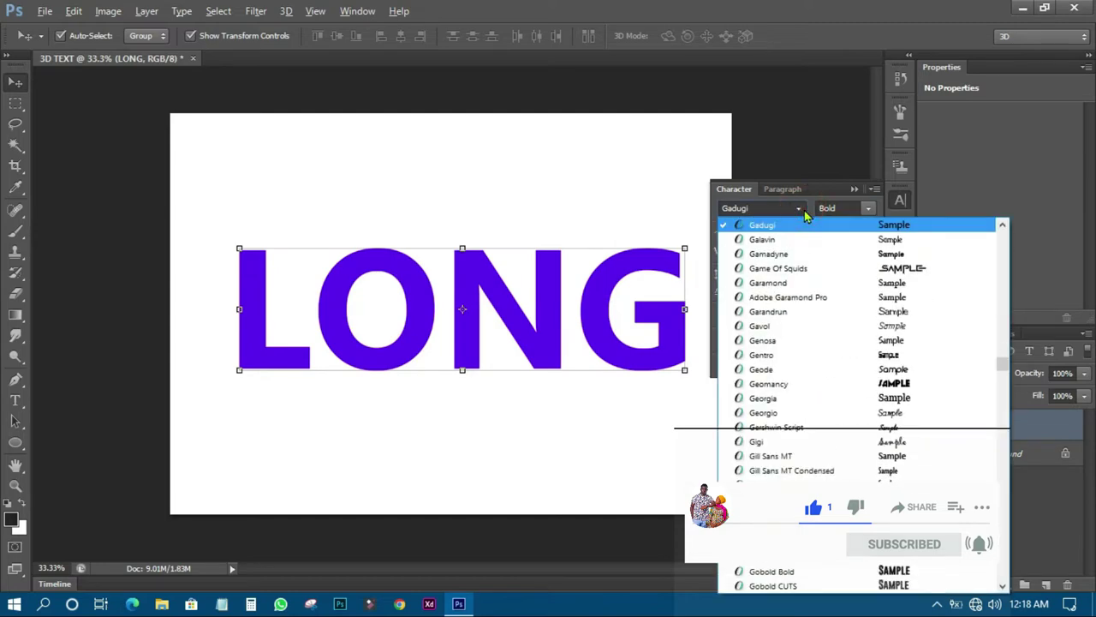
left_click(800, 211)
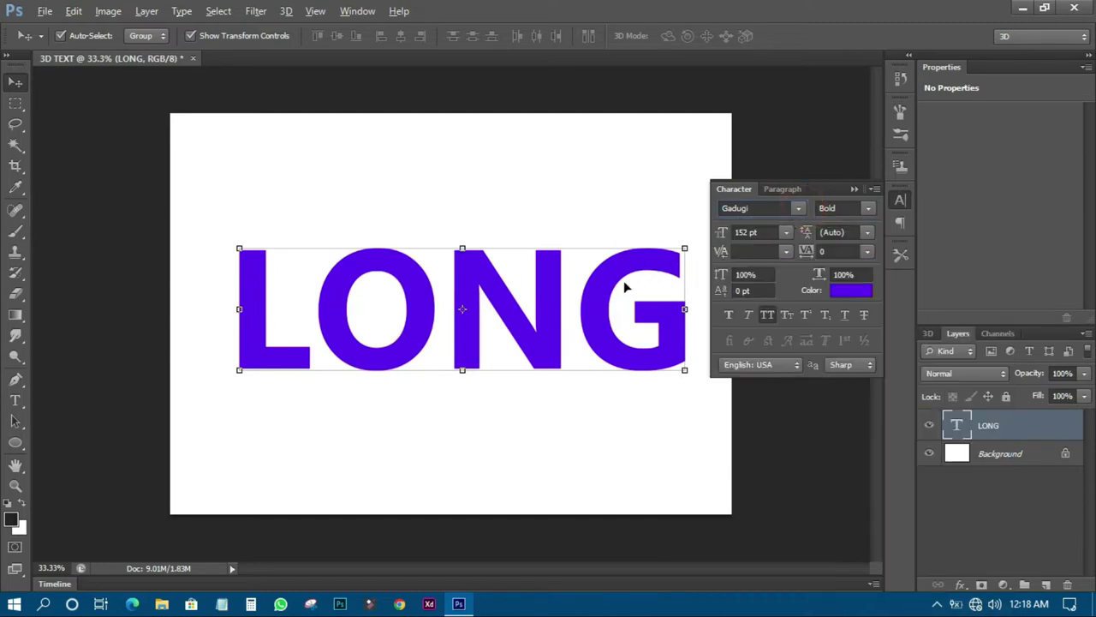
mouse_move(625, 287)
left_mouse_down()
mouse_move(616, 276)
mouse_move(626, 288)
left_mouse_up()
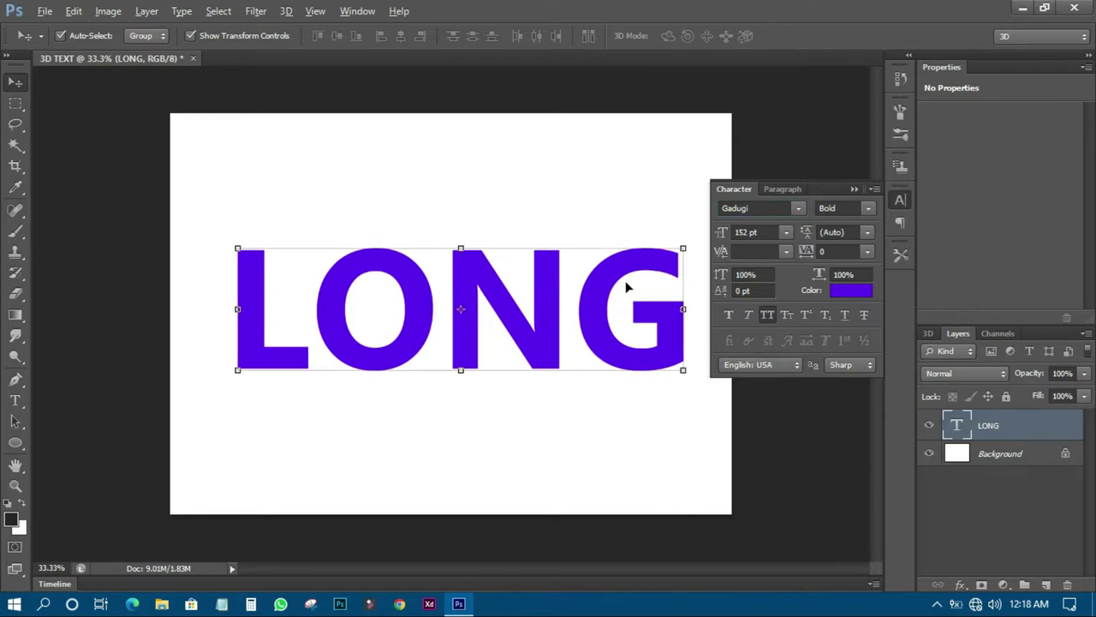
left_click(898, 206)
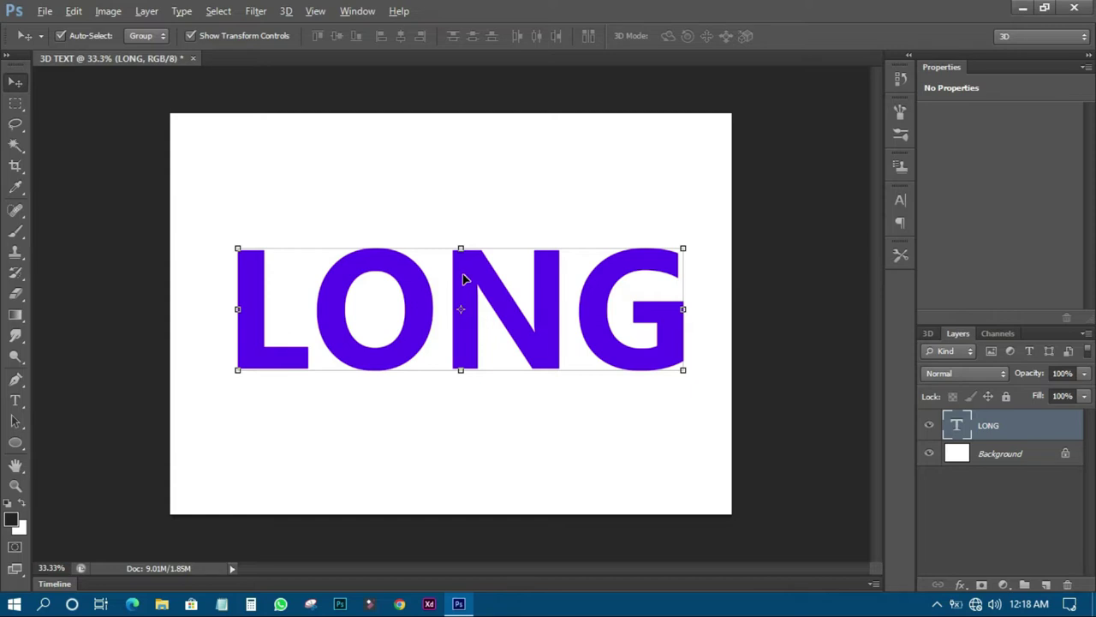
- Create a new 3D extrusion from the LONG text layer
left_click(1026, 425)
left_click(929, 425)
left_click(929, 426)
right_click(1014, 429)
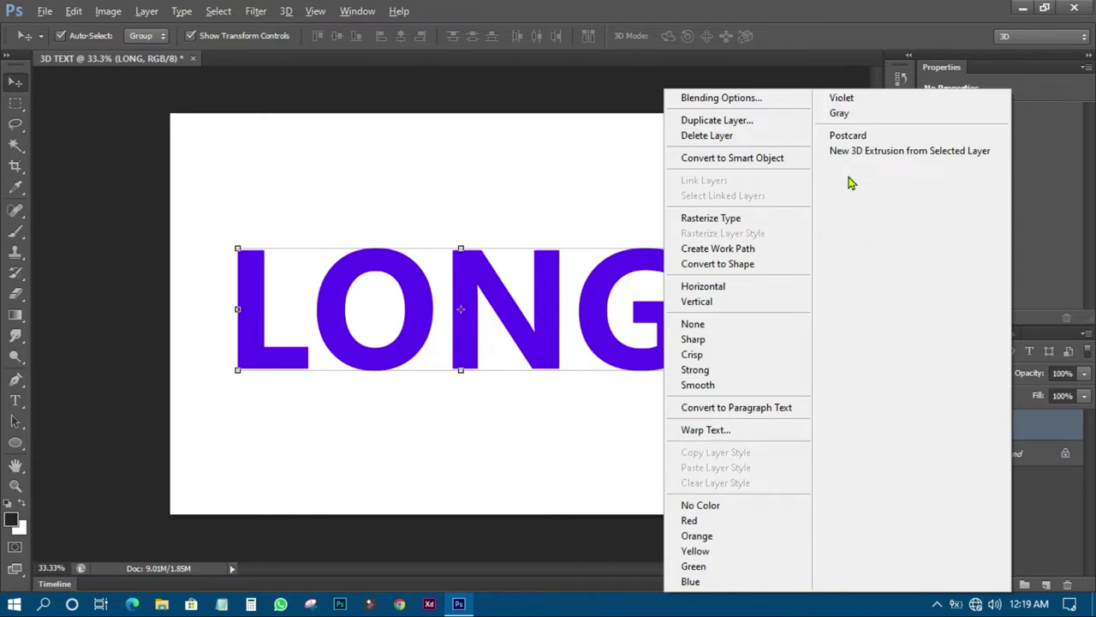
left_click(896, 154)
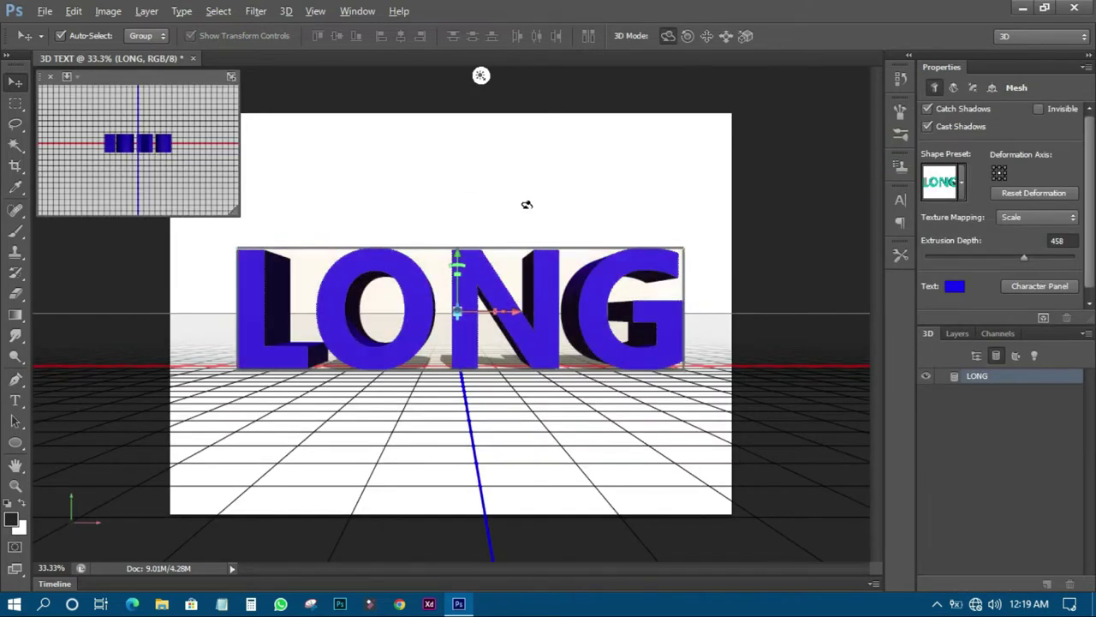
- Compare the Background layer with the extruded LONG layer, ending with the LONG layer selected
left_click(957, 333)
left_click(993, 447)
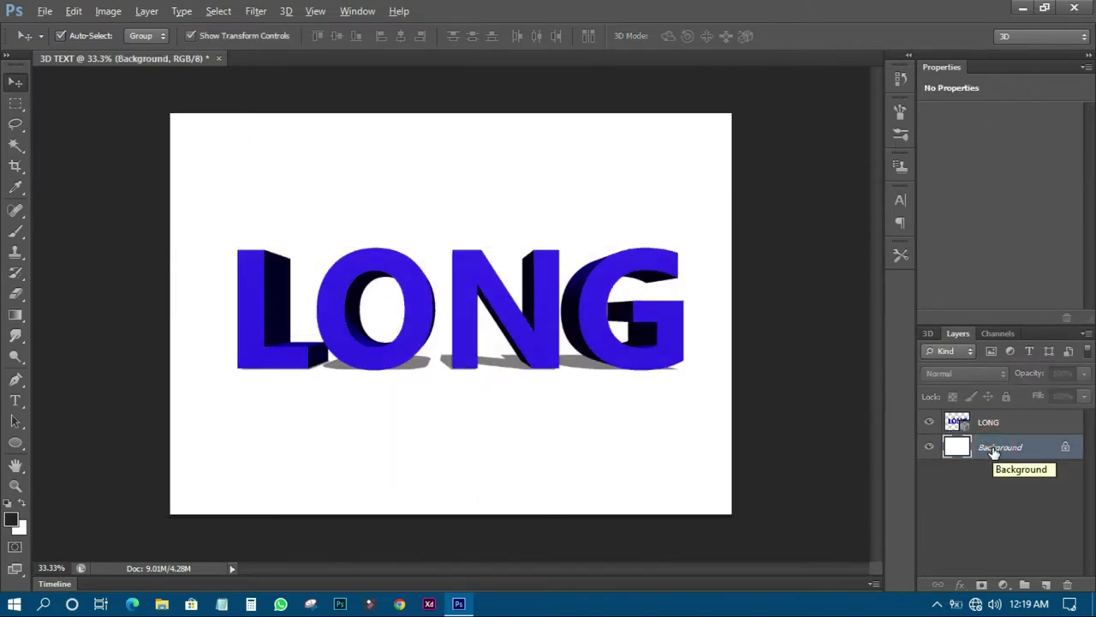
left_click(989, 423)
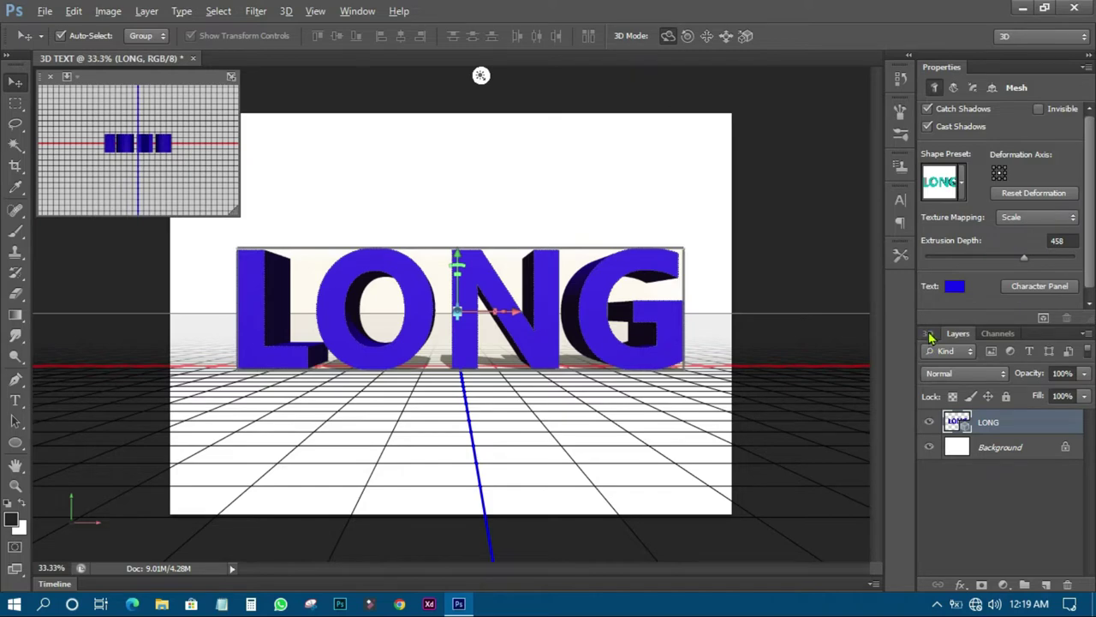
- Show the whole 3D scene's elements, select the LONG mesh and check it by hiding and showing it again
left_click(928, 334)
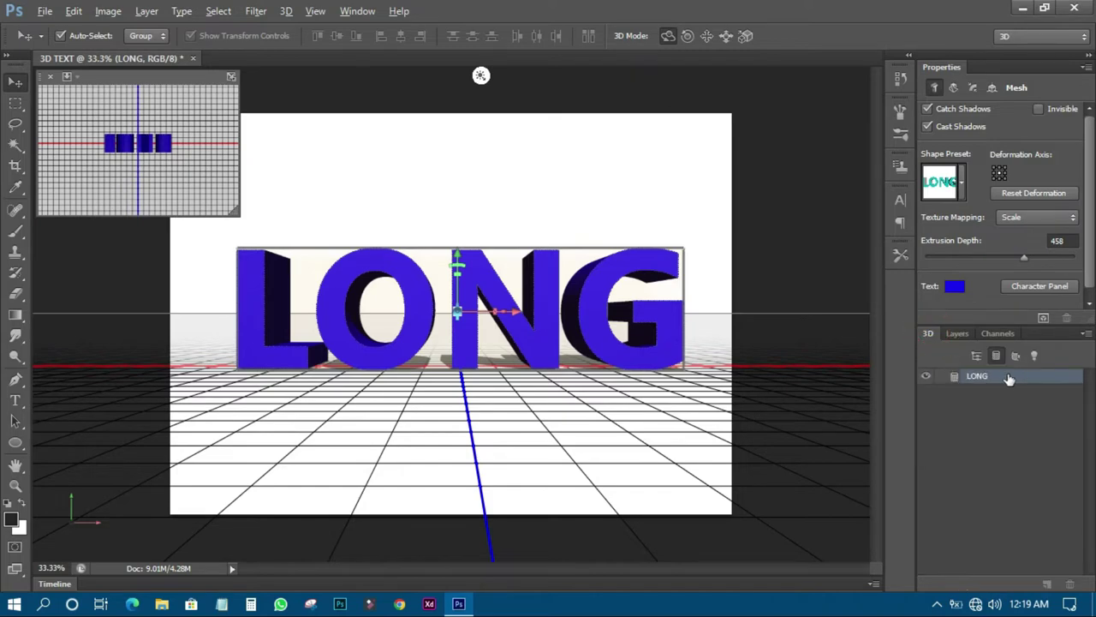
left_click(981, 380)
left_click(976, 355)
left_click(942, 424)
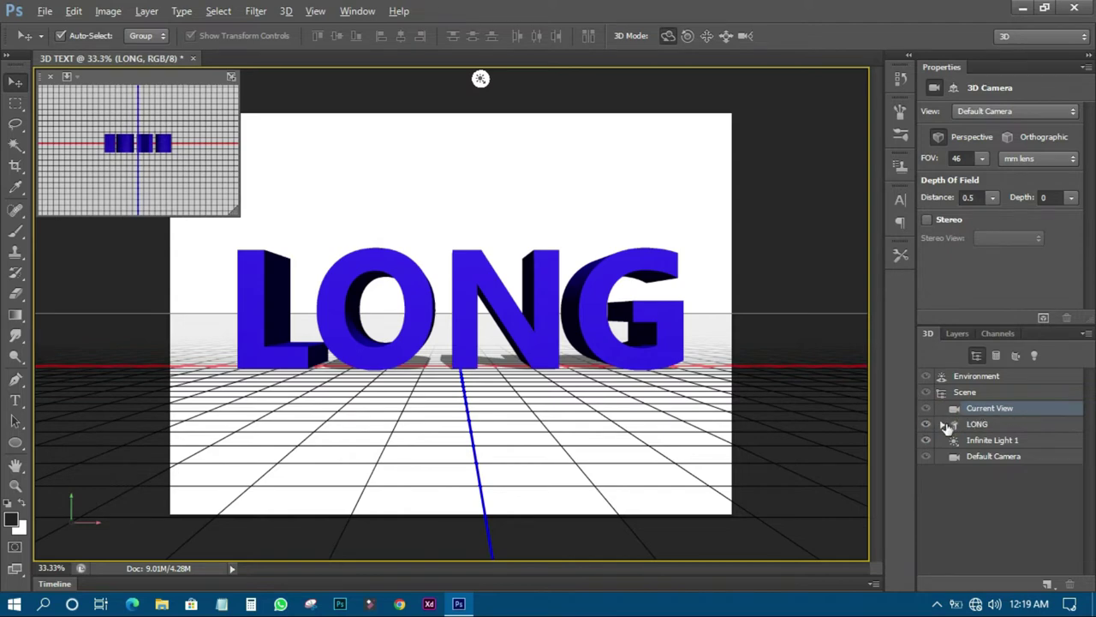
left_click(976, 424)
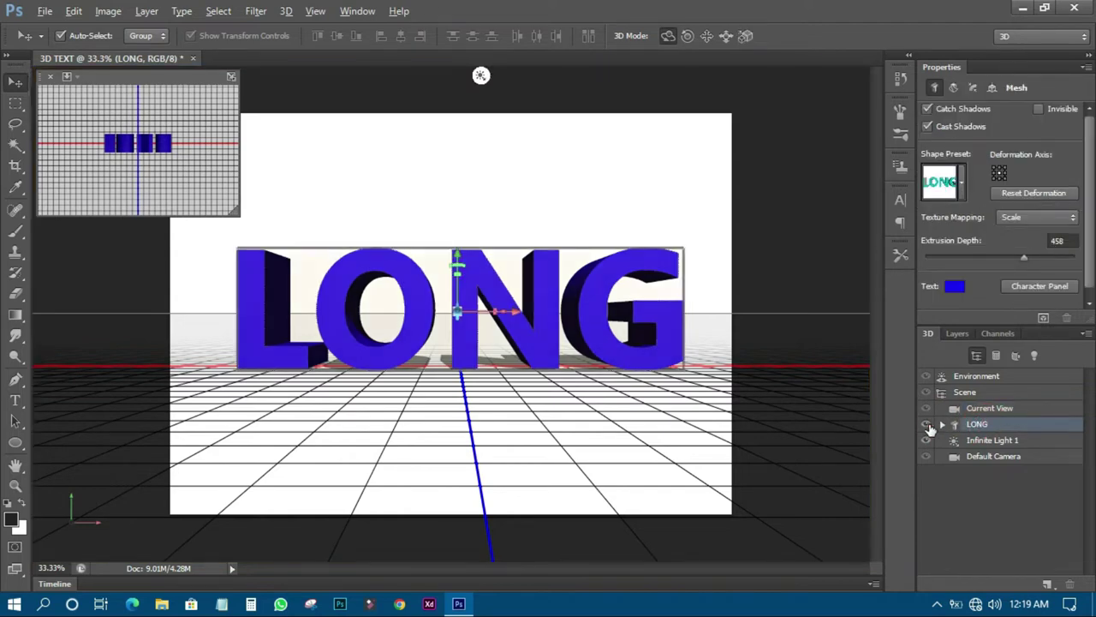
left_click(926, 425)
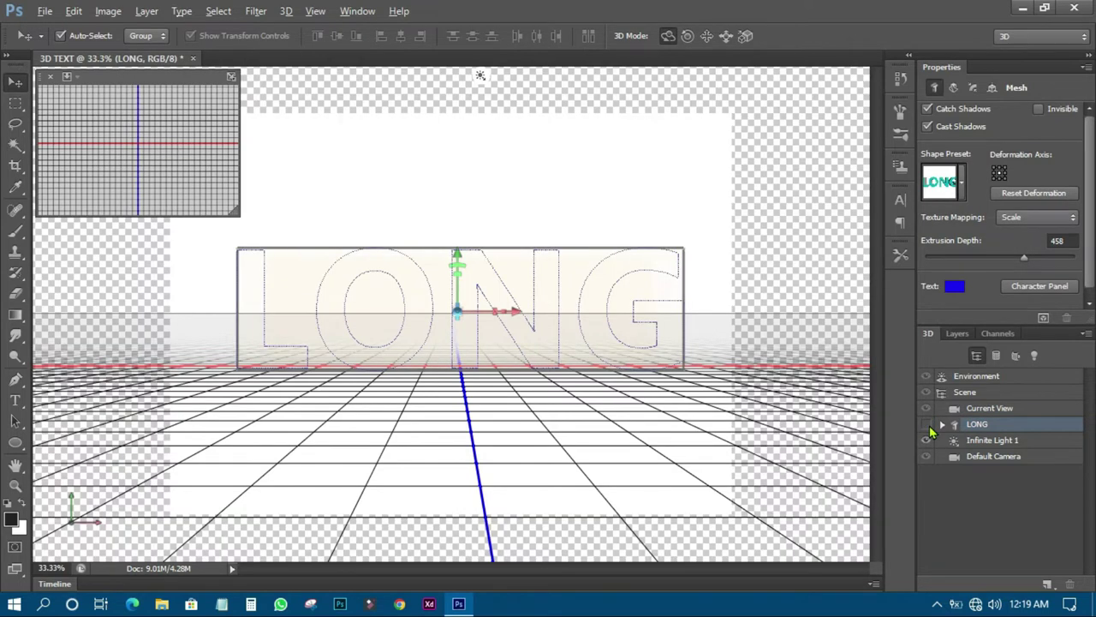
left_click(928, 426)
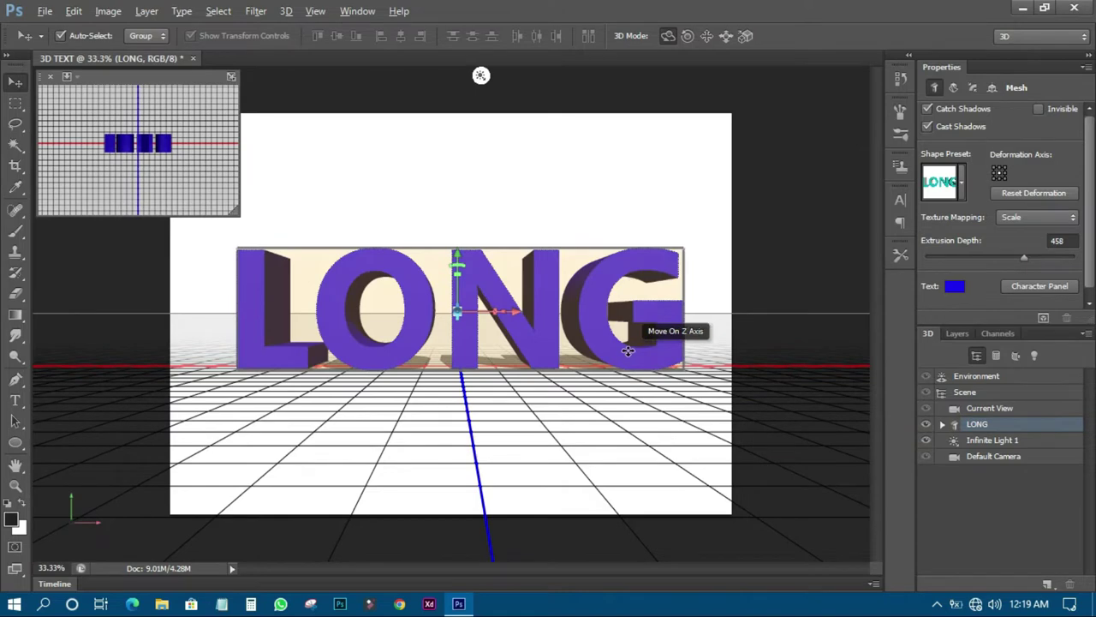
- Try aiming Infinite Light 1 straight at the front of the text, and undo the light position change
left_click(1004, 441)
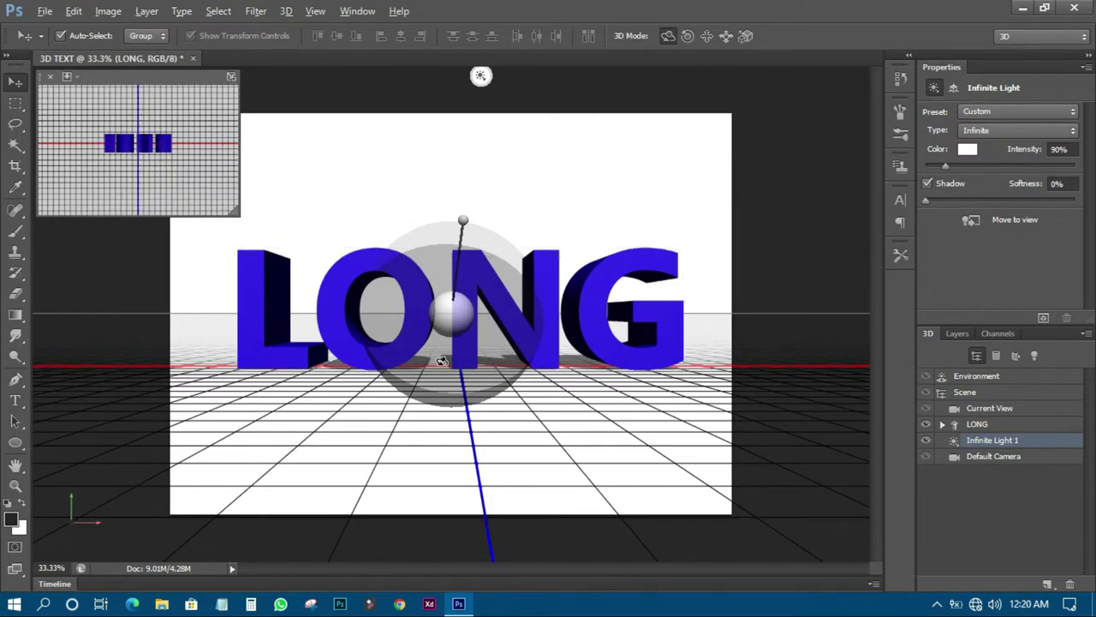
mouse_move(463, 220)
left_mouse_down()
mouse_move(458, 315)
mouse_move(465, 238)
mouse_move(522, 187)
mouse_move(462, 151)
mouse_move(427, 164)
mouse_move(394, 205)
mouse_move(398, 250)
mouse_move(457, 240)
mouse_move(435, 233)
mouse_move(431, 252)
mouse_move(448, 323)
left_mouse_up()
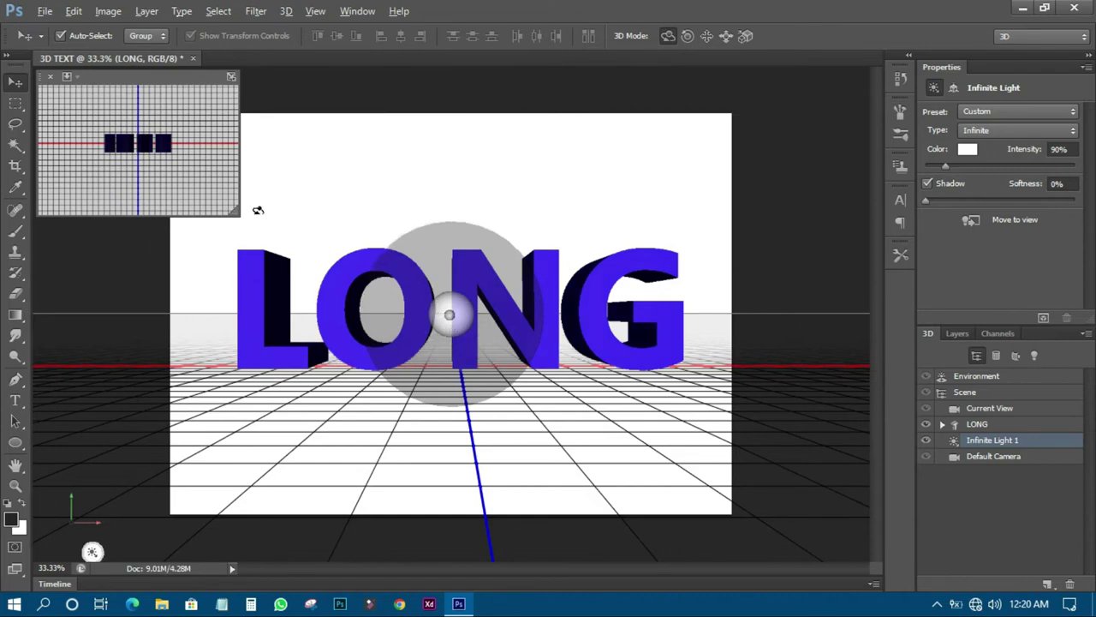
left_click(76, 16)
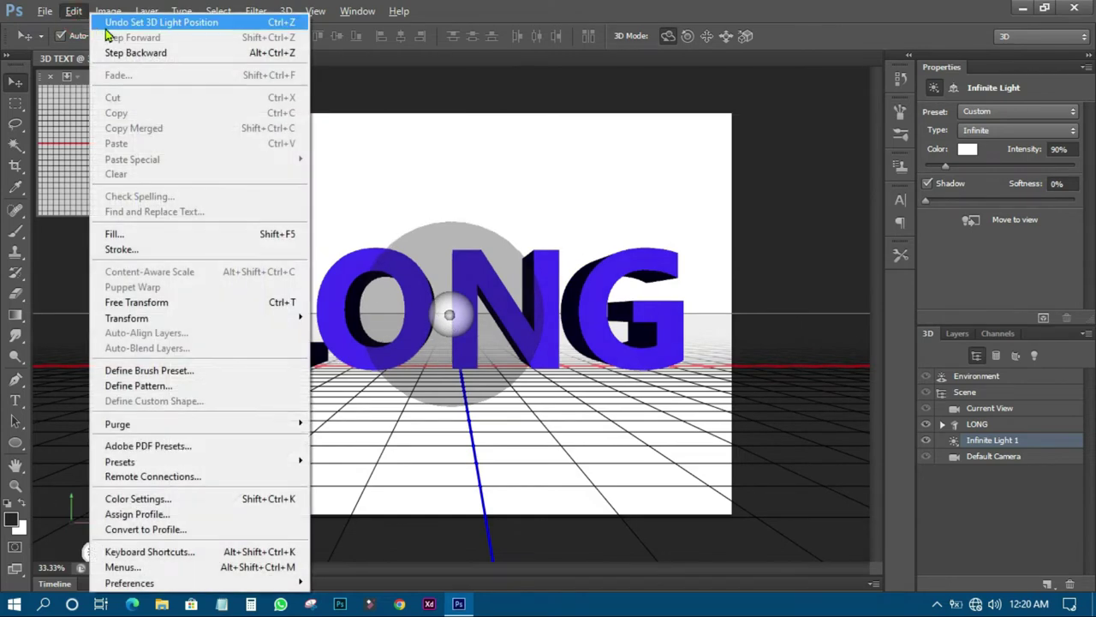
left_click(106, 21)
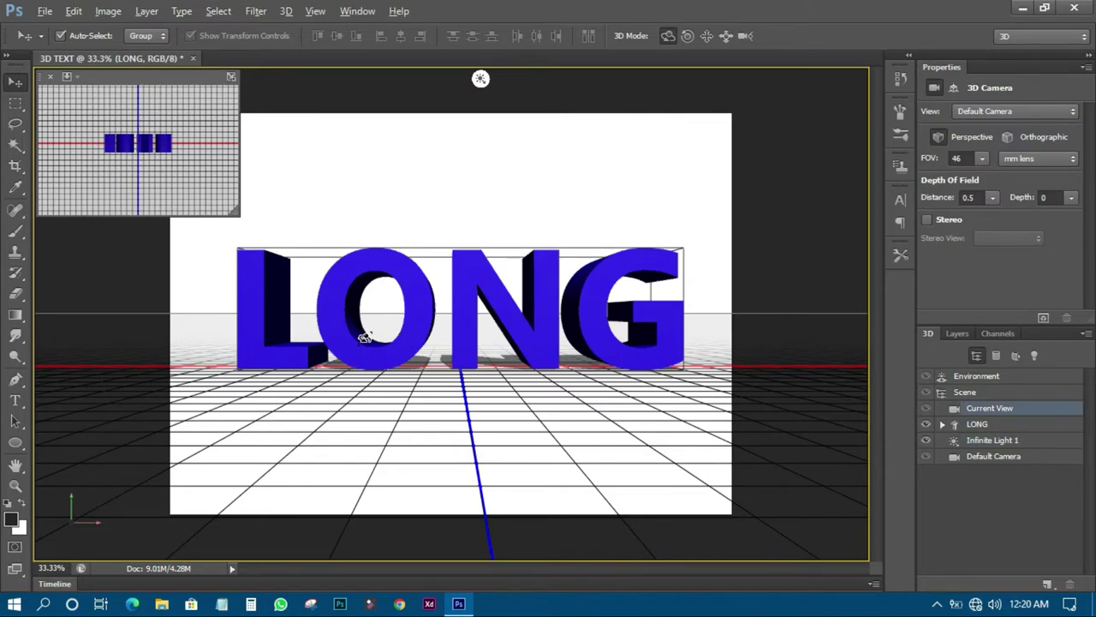
- Close the small secondary 3D view over the canvas
left_click(50, 77)
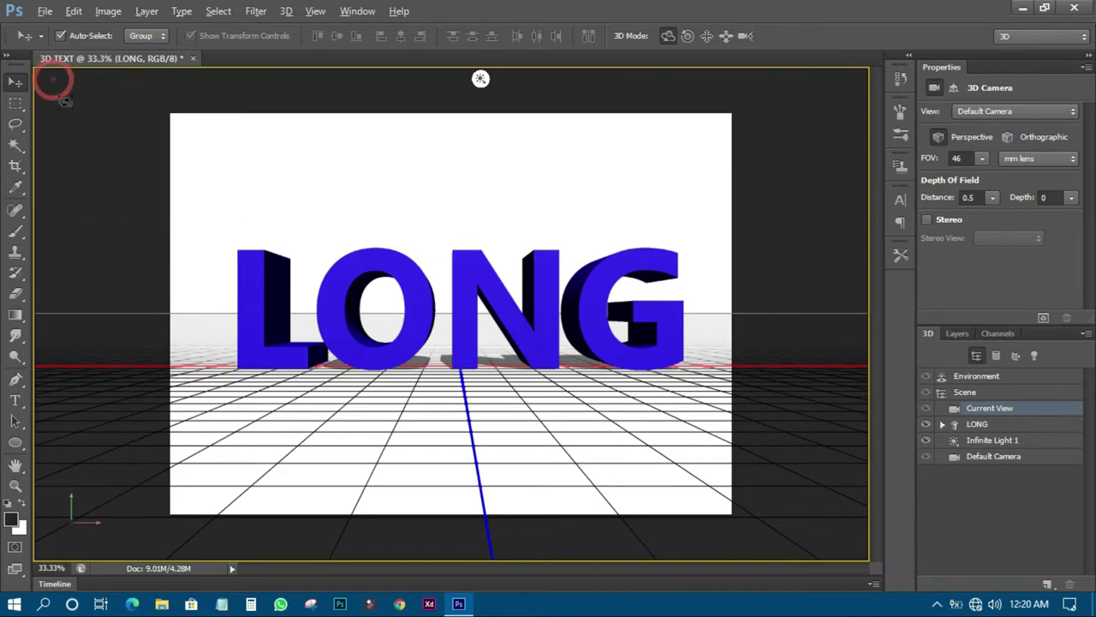
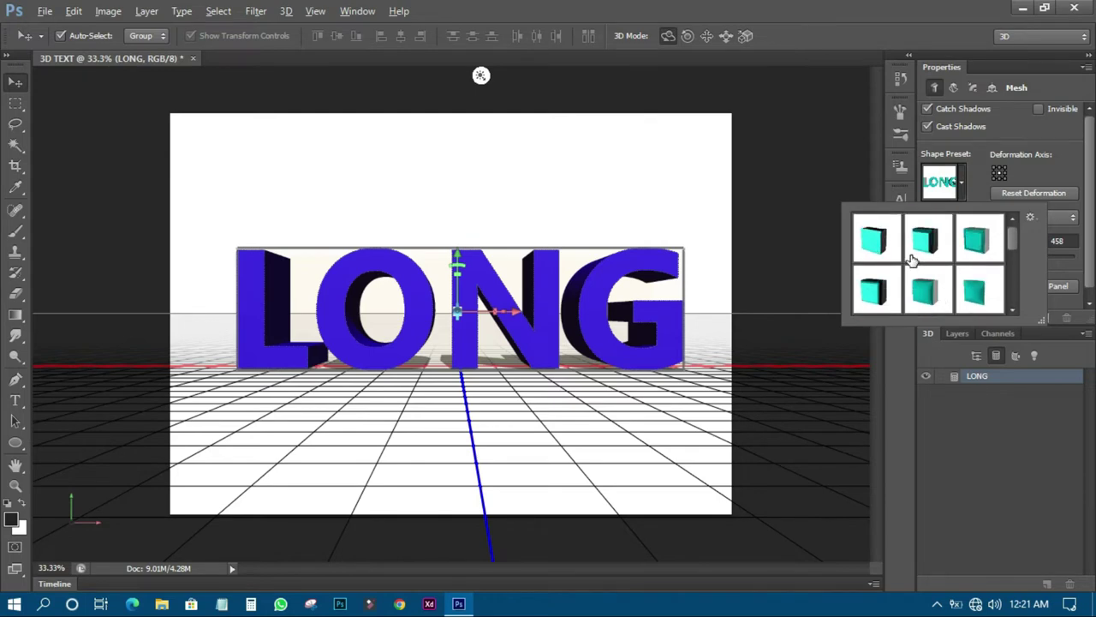
- Try the plain extrusion, the bevelled and the backward-widening shape presets on the LONG mesh
left_click(882, 242)
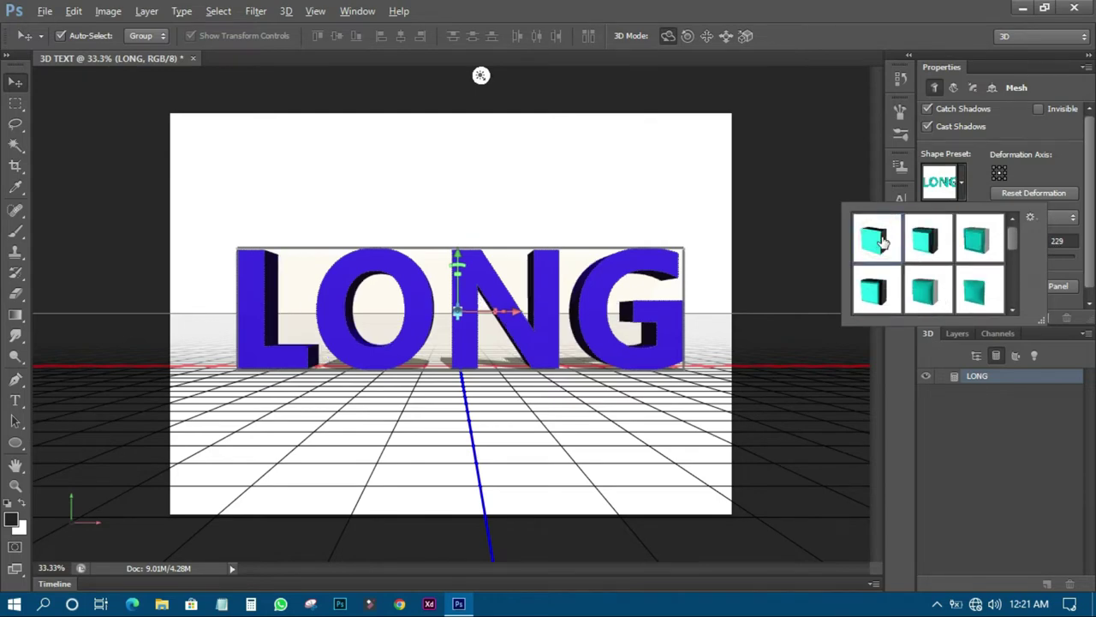
left_click(945, 244)
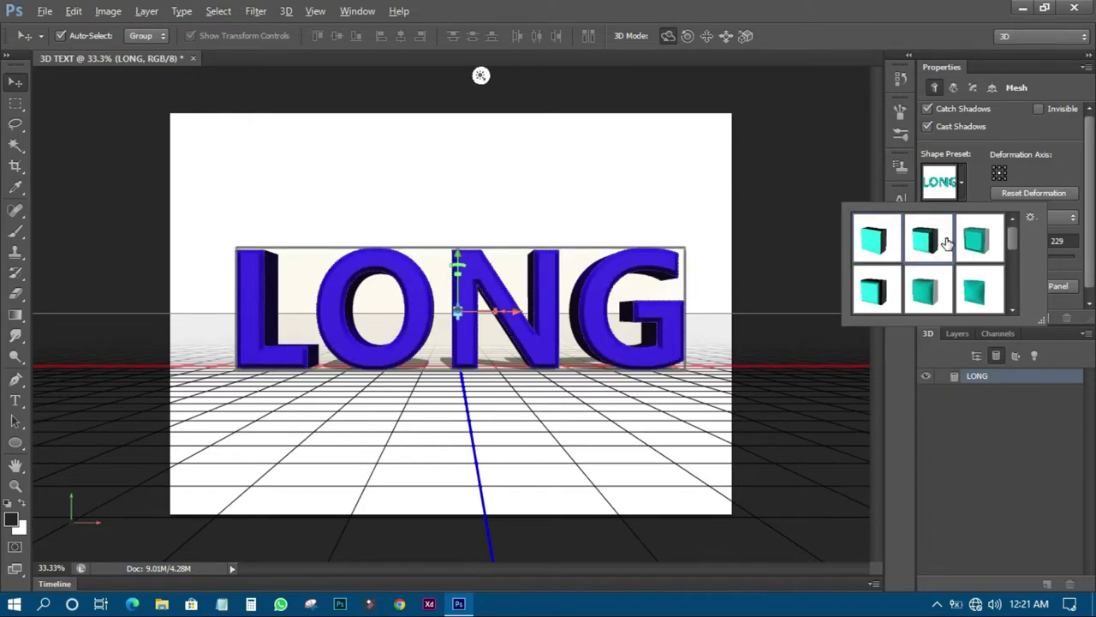
left_click(977, 245)
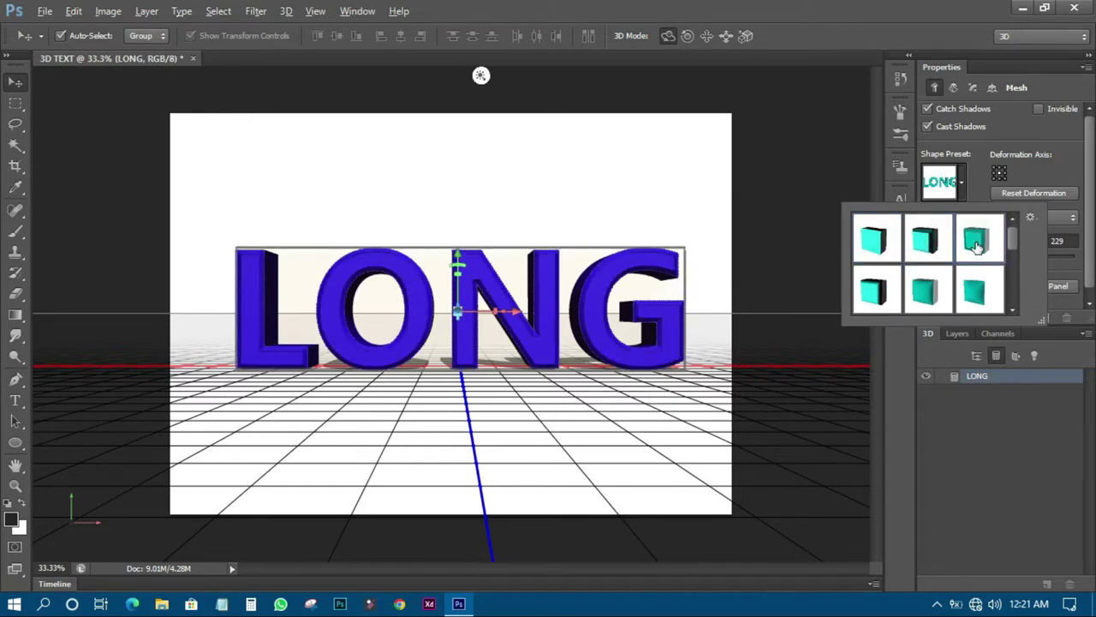
scroll(977, 248, "down", 3)
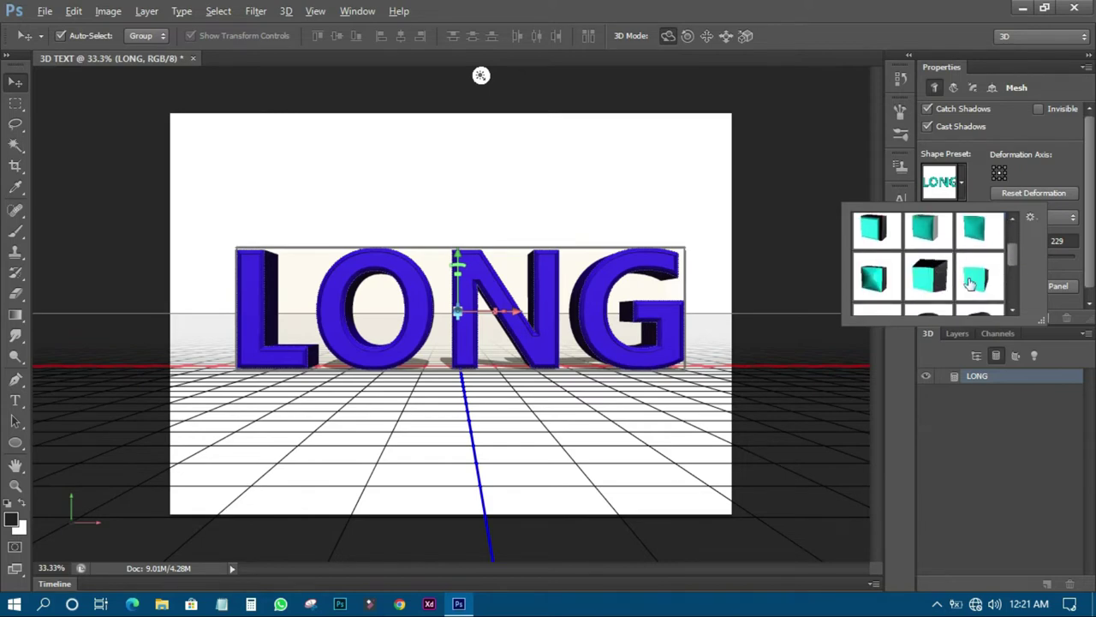
left_click(930, 274)
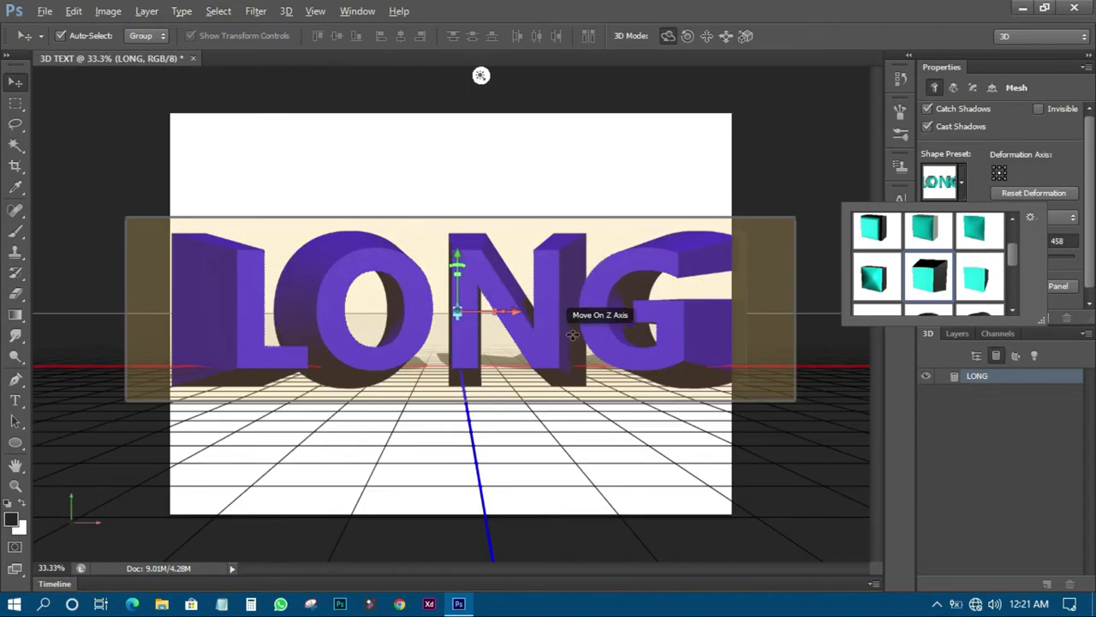
- Try the backward-tapering shape preset on the LONG mesh, followed by a sideways-bending preset from further down the collection
left_click(980, 277)
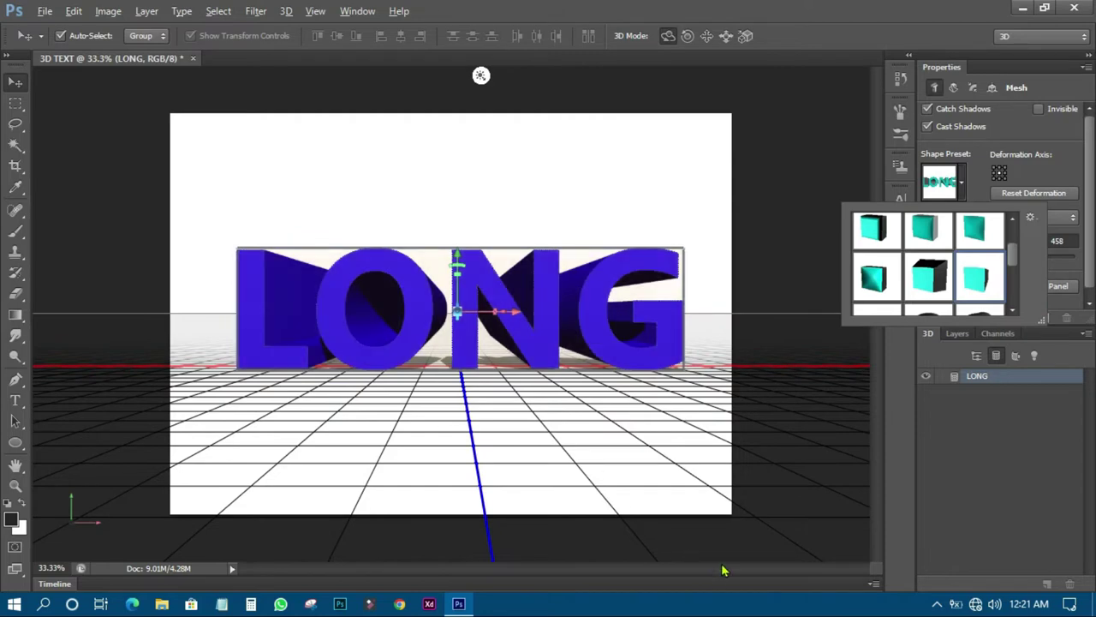
scroll(931, 286, "down", 2)
scroll(931, 285, "down", 4)
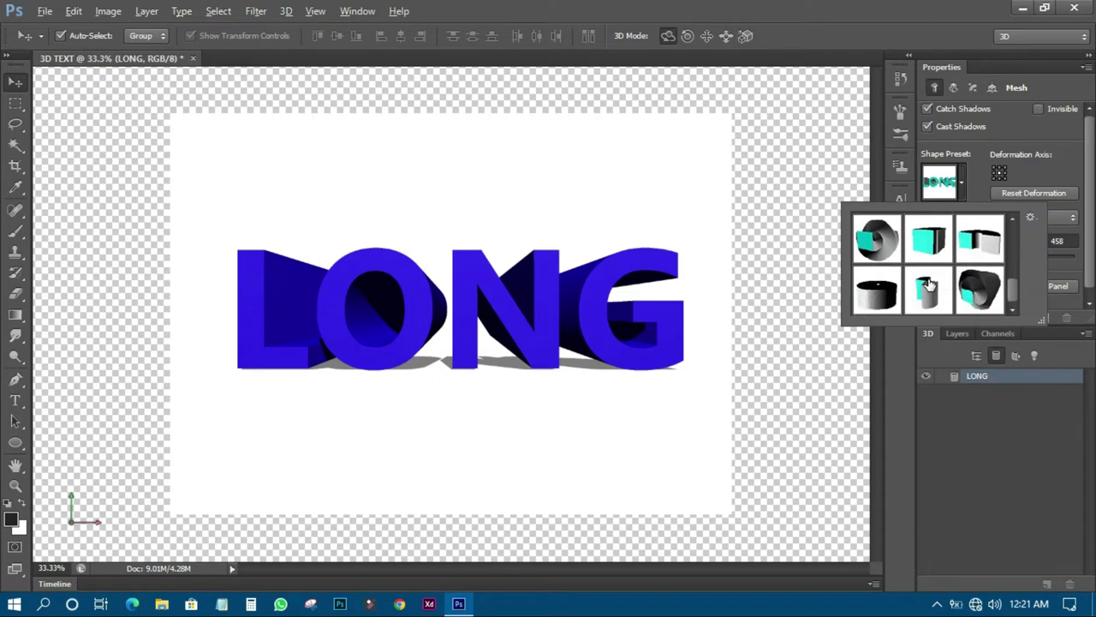
left_click(929, 240)
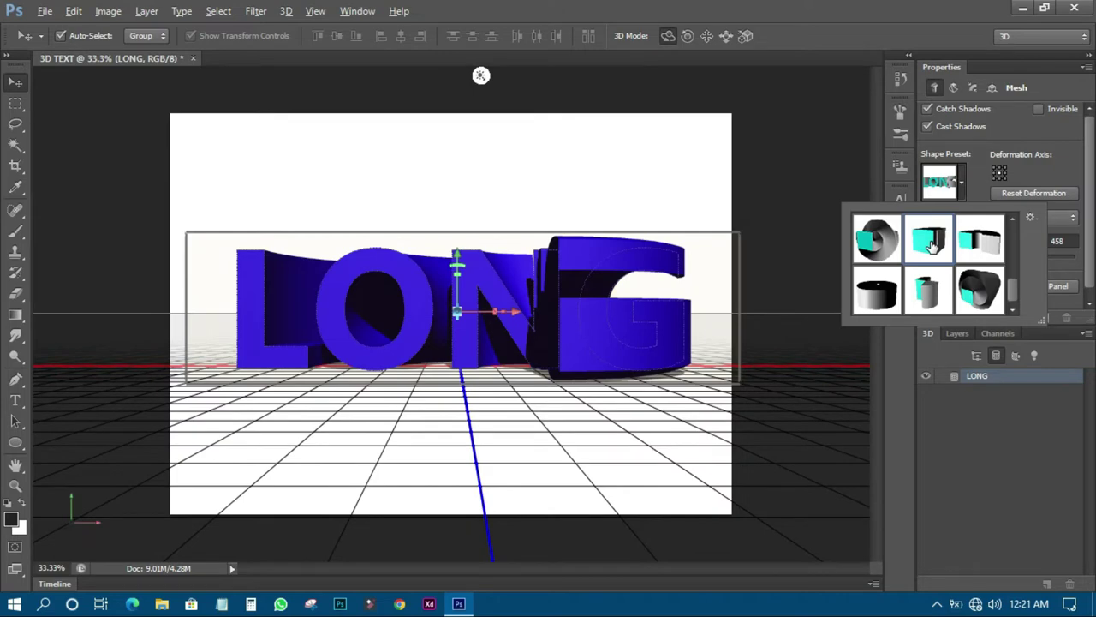
scroll(931, 246, "down", 5)
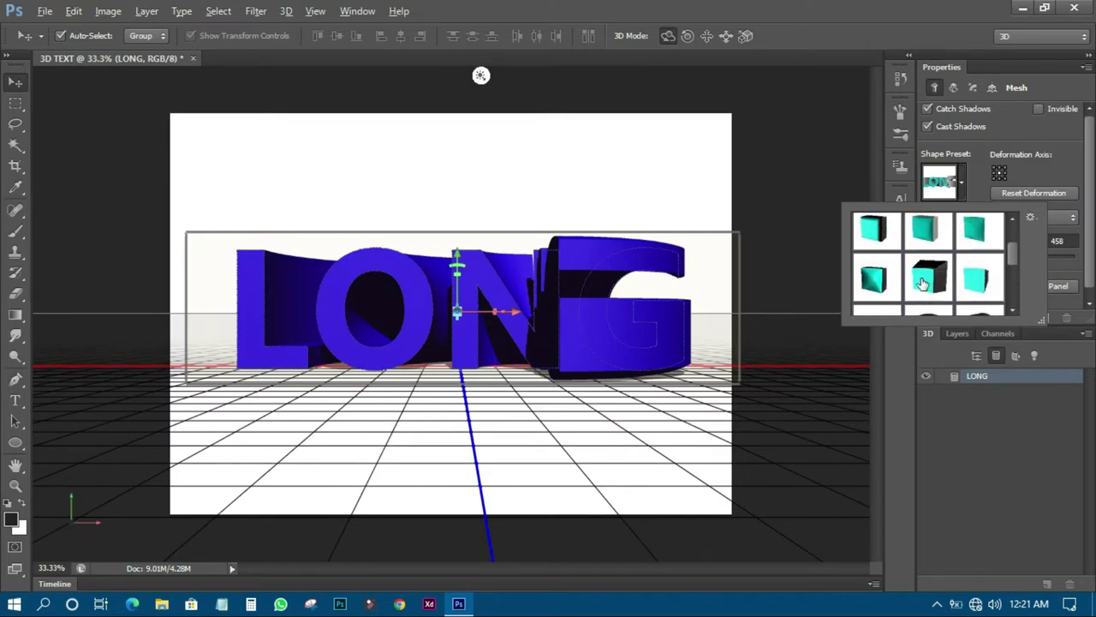
scroll(915, 279, "up", 1)
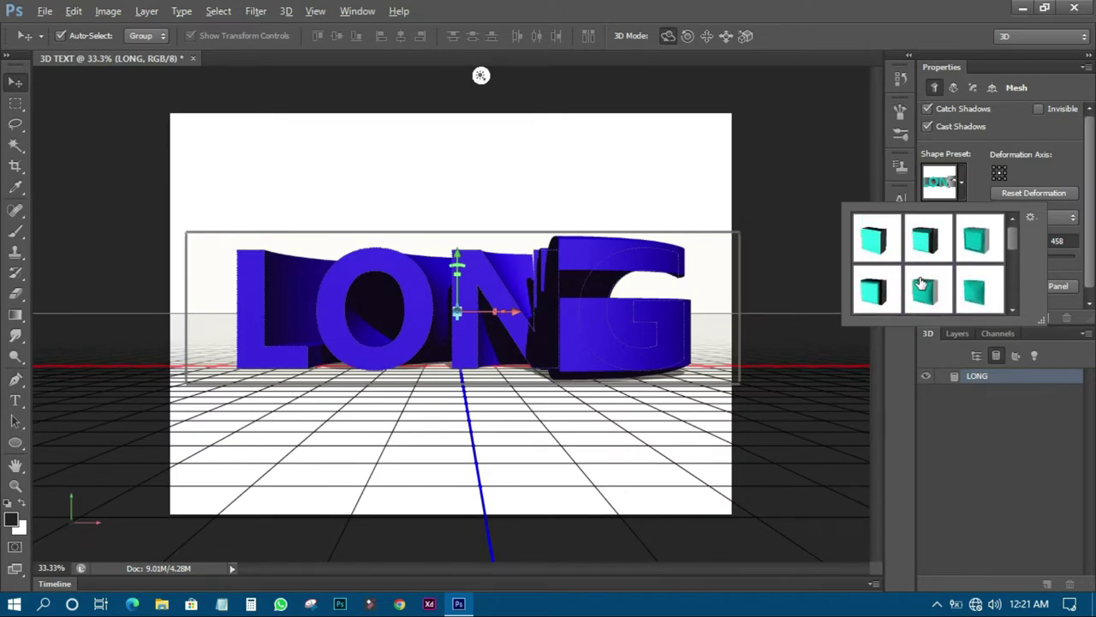
- Apply the backward-tapering shape preset to the LONG mesh and close the preset picker
scroll(939, 288, "down", 3)
left_click(981, 279)
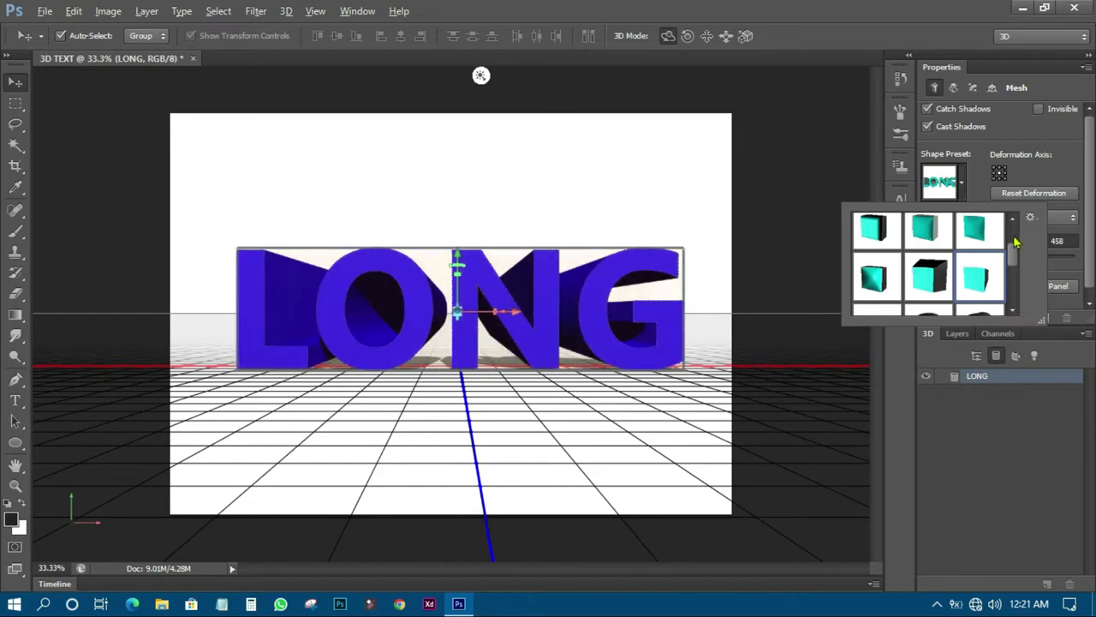
left_click(1022, 176)
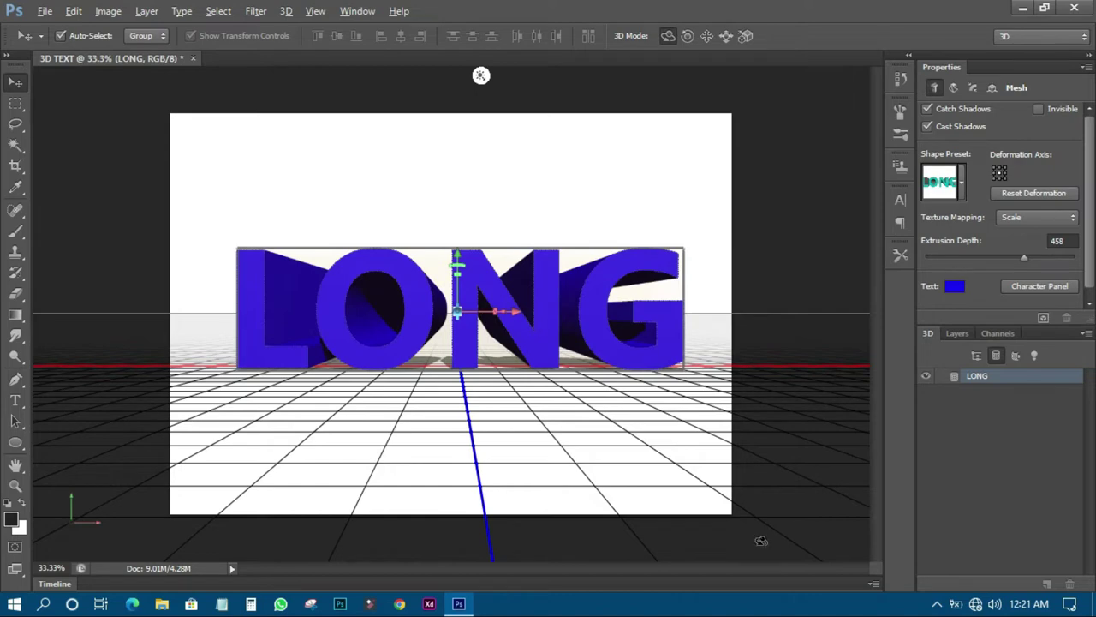
- Try the on-canvas deform controls on the LONG mesh, changing its taper to about 71%, and undo the taper change
left_click(954, 88)
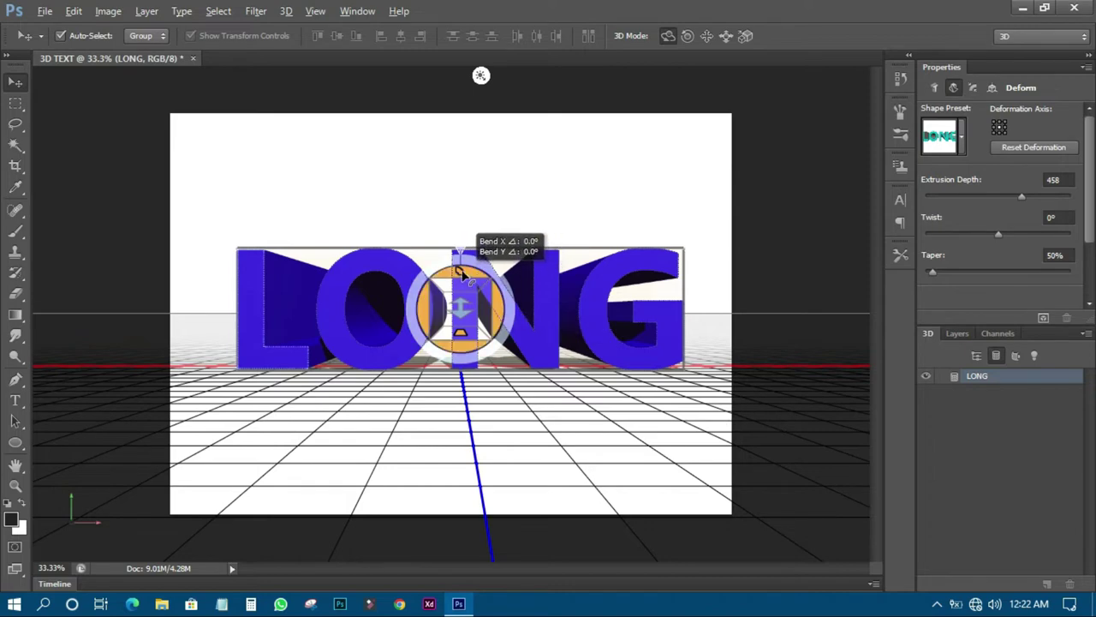
left_click_drag(460, 273, 482, 263)
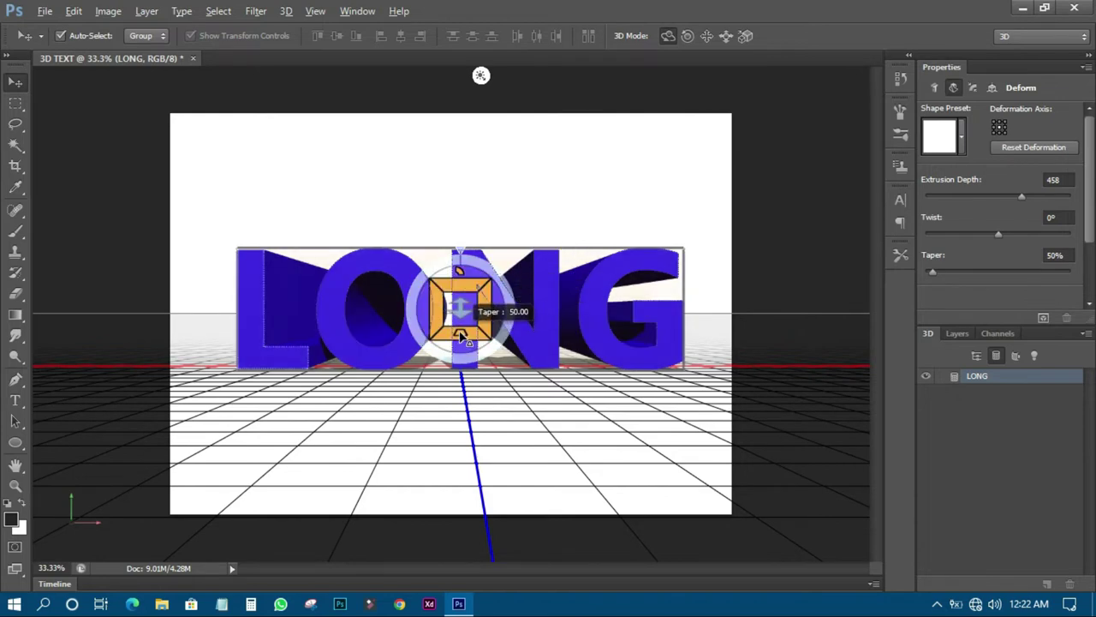
left_click_drag(459, 338, 485, 544)
left_click_drag(492, 484, 472, 232)
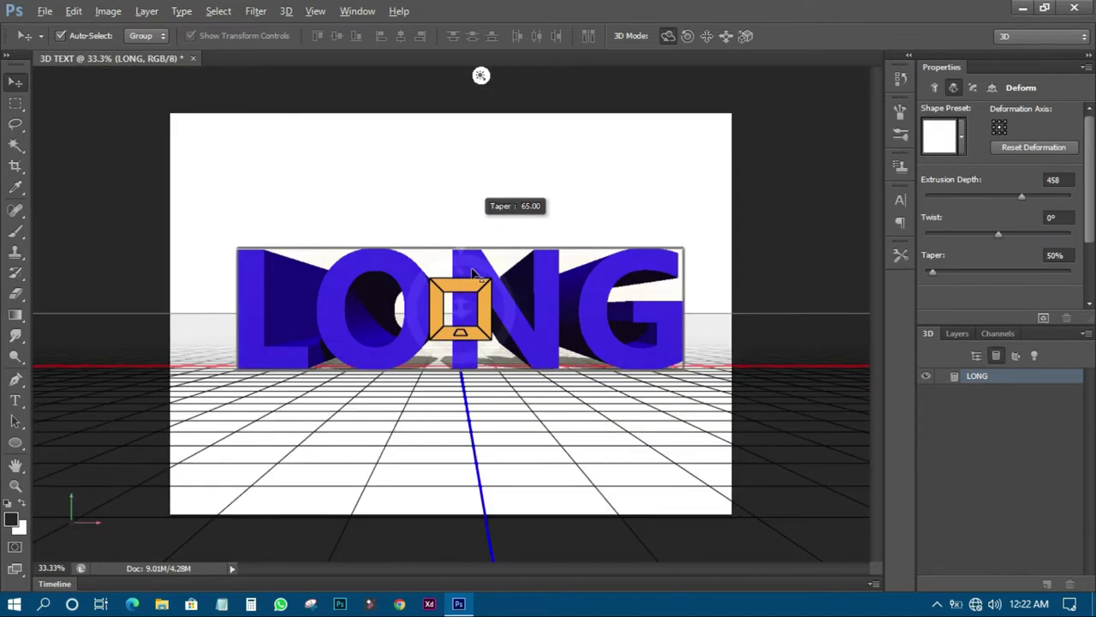
left_click_drag(476, 326, 479, 331)
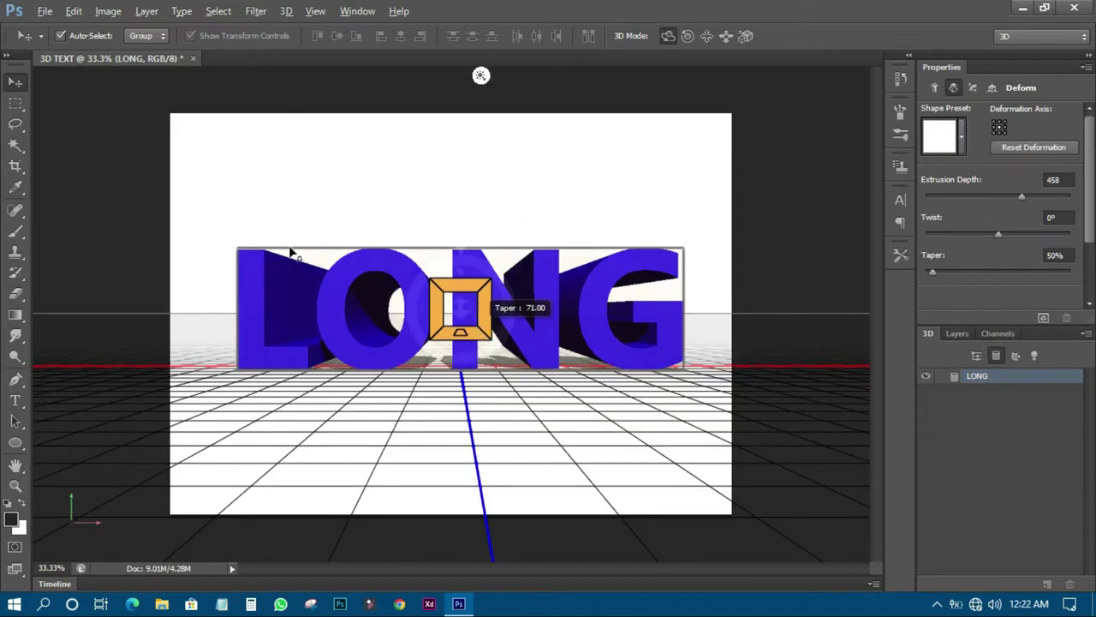
left_click(74, 12)
left_click(117, 24)
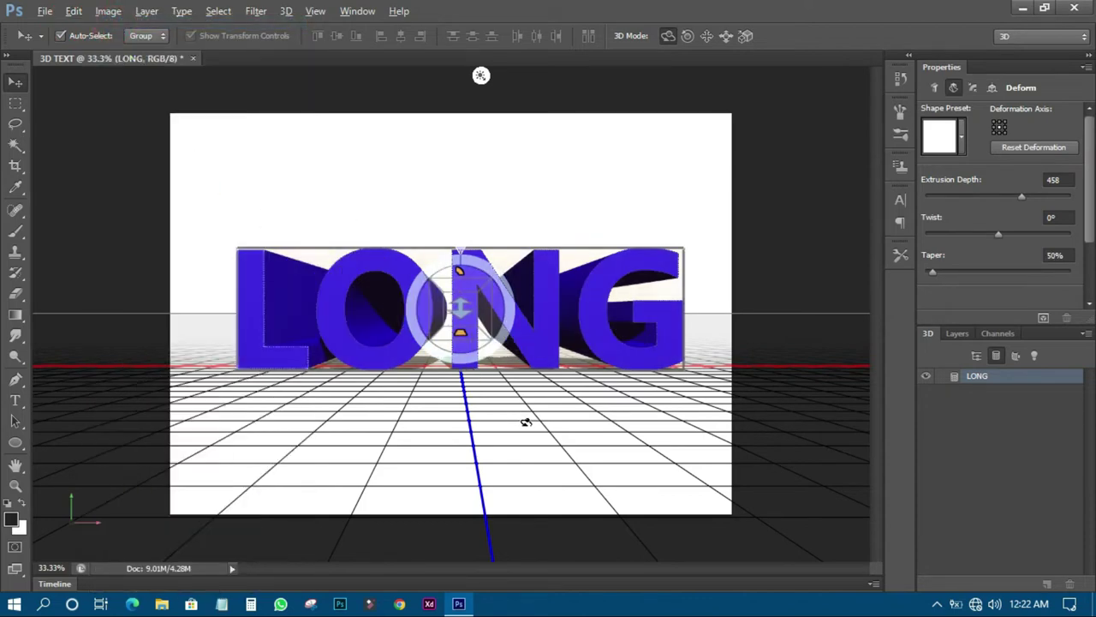
- Inflate the front cap of the LONG text to 8% strength and give it a 1% bevel width
left_click(974, 89)
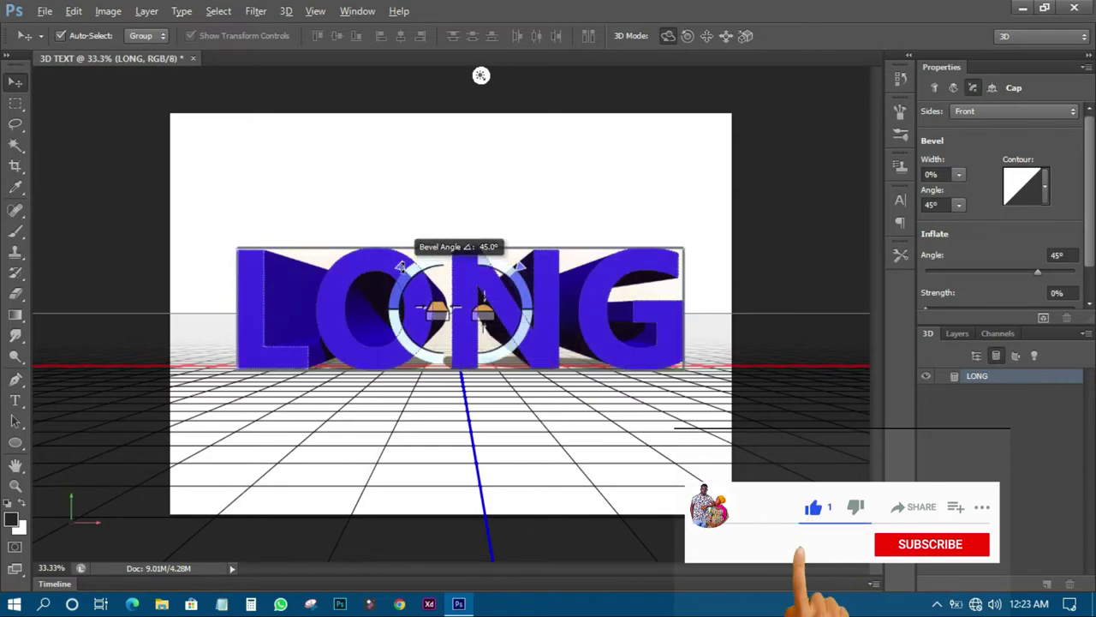
mouse_move(484, 310)
left_mouse_down()
mouse_move(490, 253)
mouse_move(492, 293)
left_mouse_up()
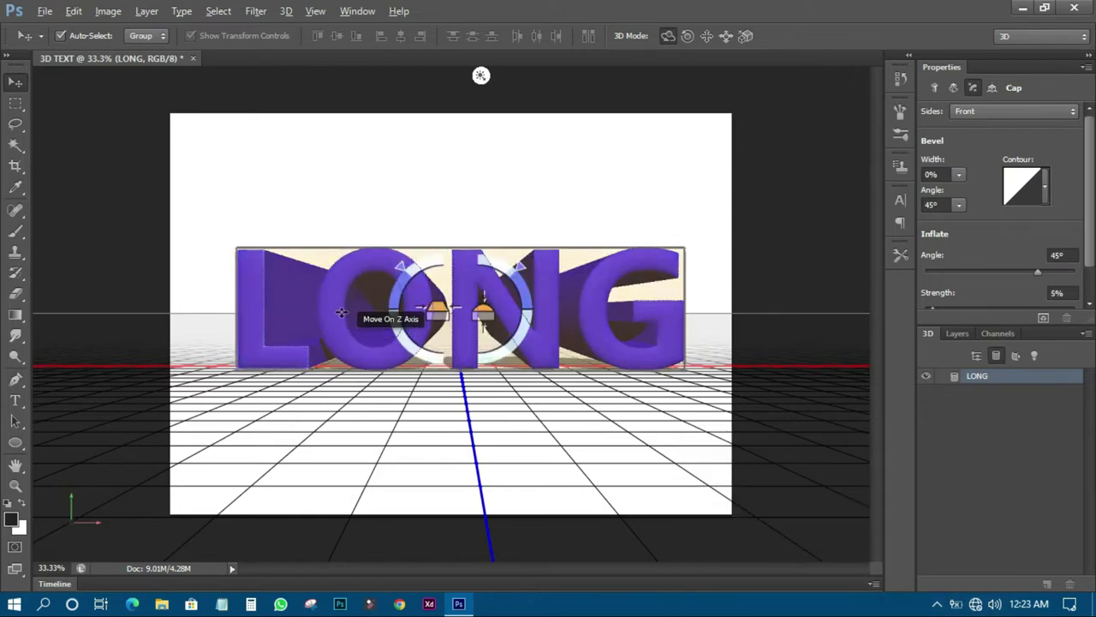
left_click_drag(484, 304, 485, 279)
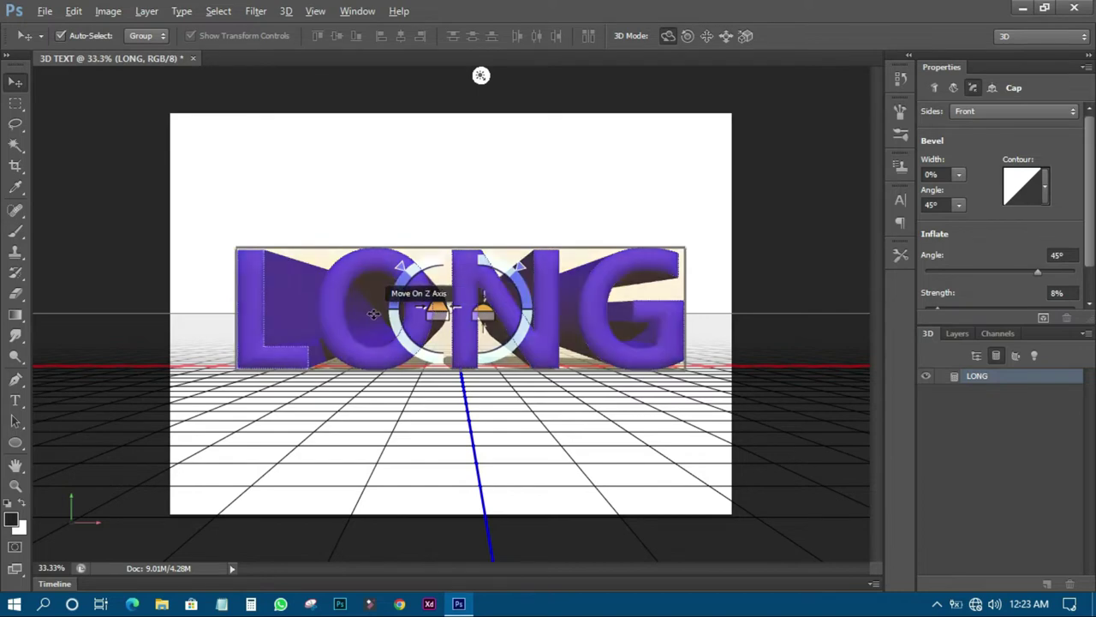
left_click_drag(437, 314, 399, 319)
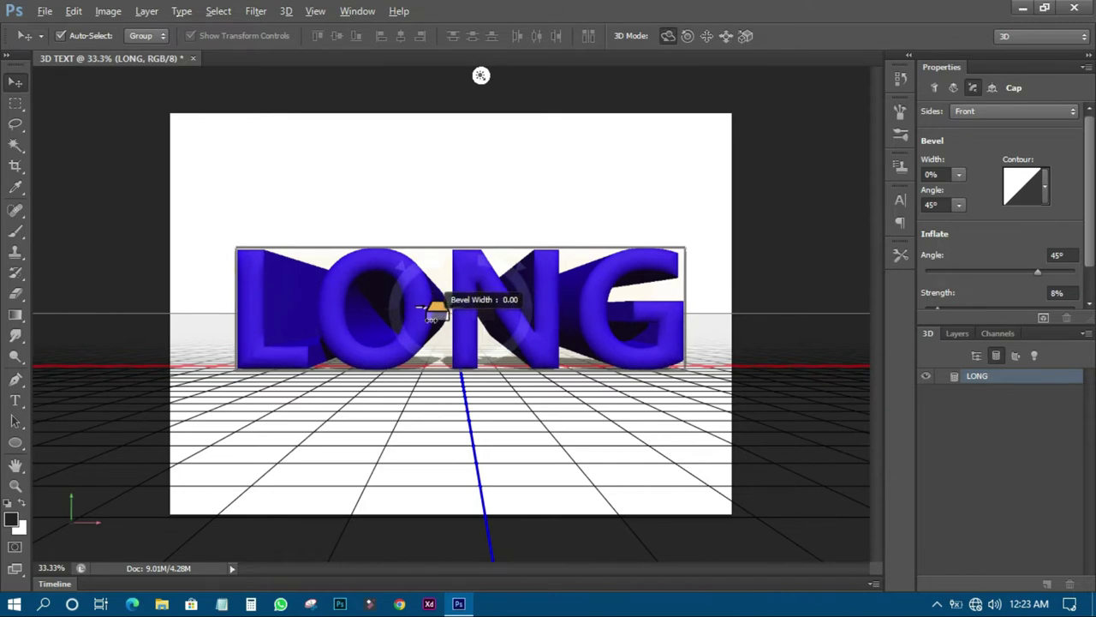
left_click_drag(445, 315, 437, 310)
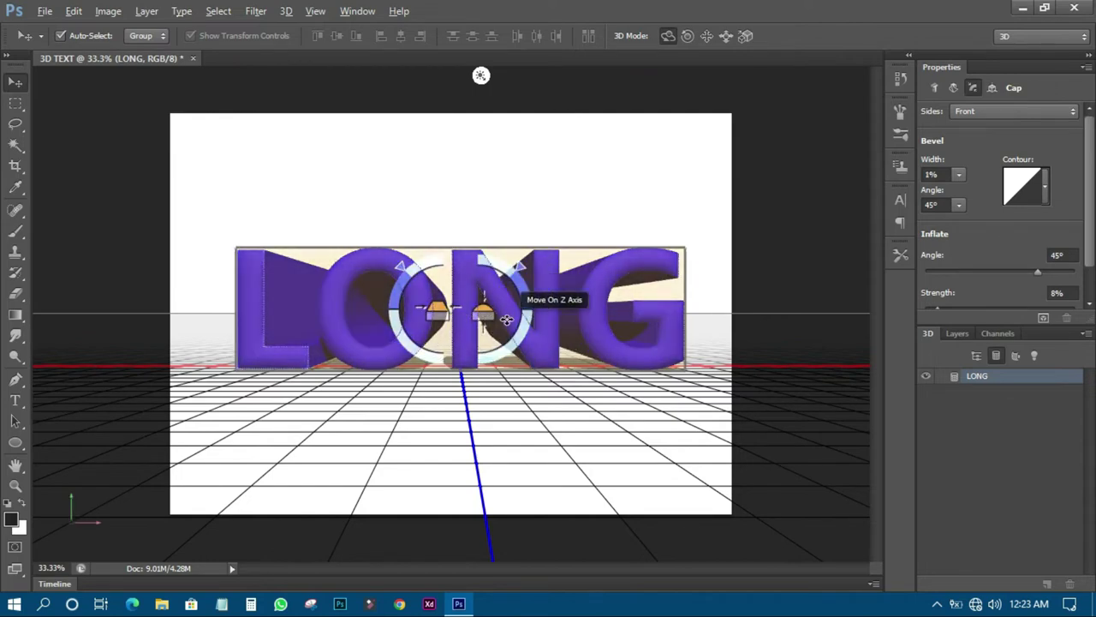
- Raise the LONG mesh about 95 units along Y and shift it about 19 units along X
left_click(992, 89)
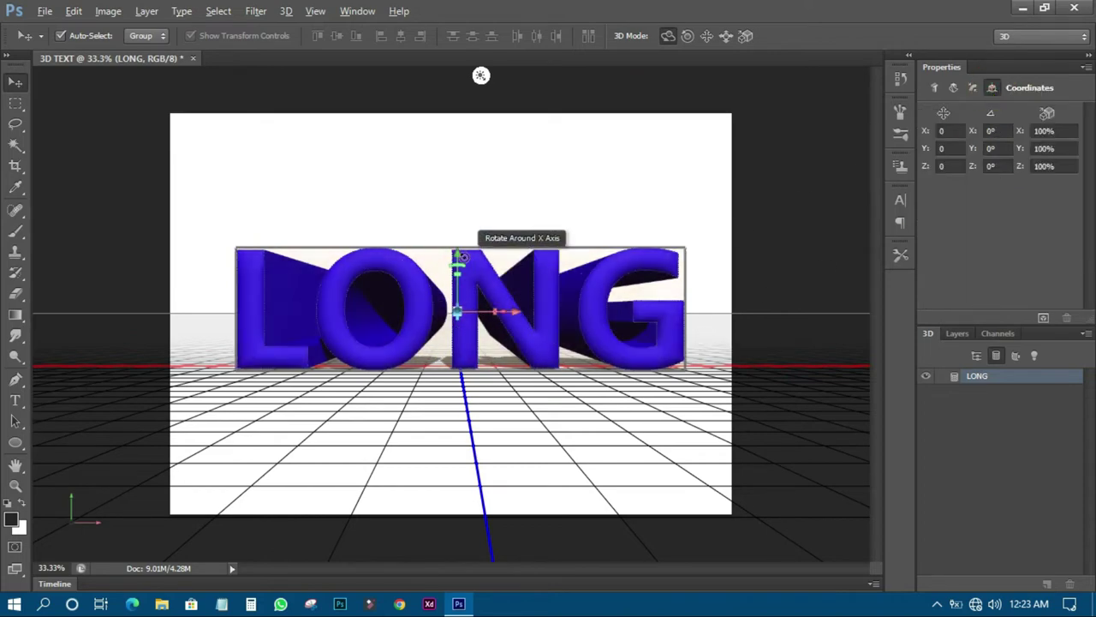
mouse_move(457, 255)
left_mouse_down()
mouse_move(458, 204)
mouse_move(456, 284)
mouse_move(458, 234)
left_mouse_up()
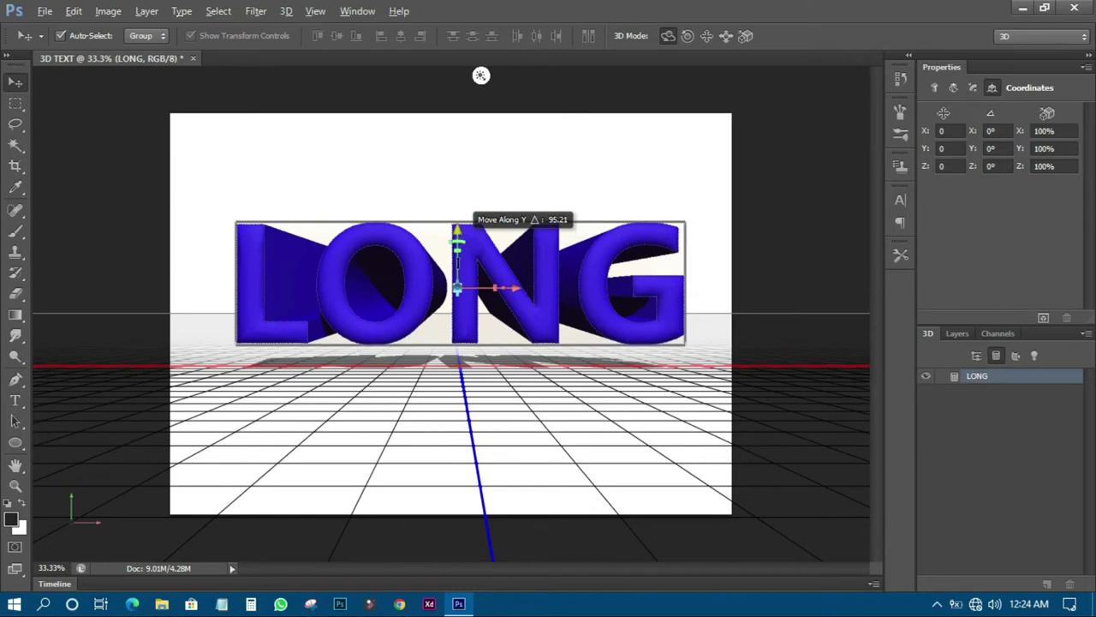
left_click_drag(439, 345, 440, 348)
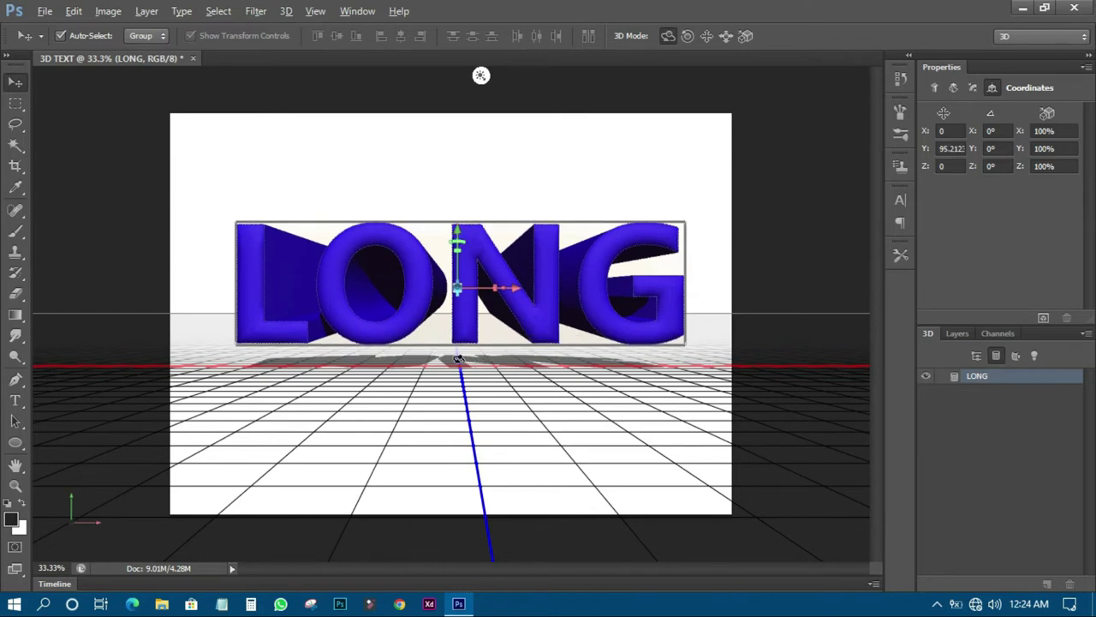
mouse_move(514, 289)
left_mouse_down()
mouse_move(555, 288)
mouse_move(520, 288)
left_mouse_up()
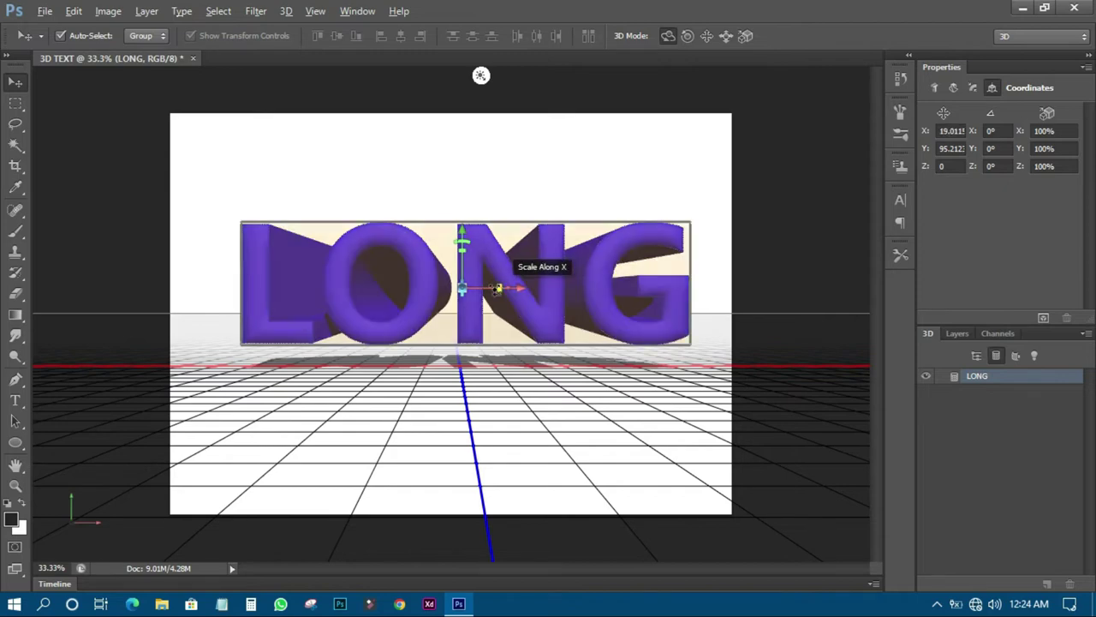
- Try rotating the LONG mesh around its Z axis and bring it back to an upright 0° angle
left_click_drag(463, 243, 445, 278)
left_click_drag(443, 259, 448, 246)
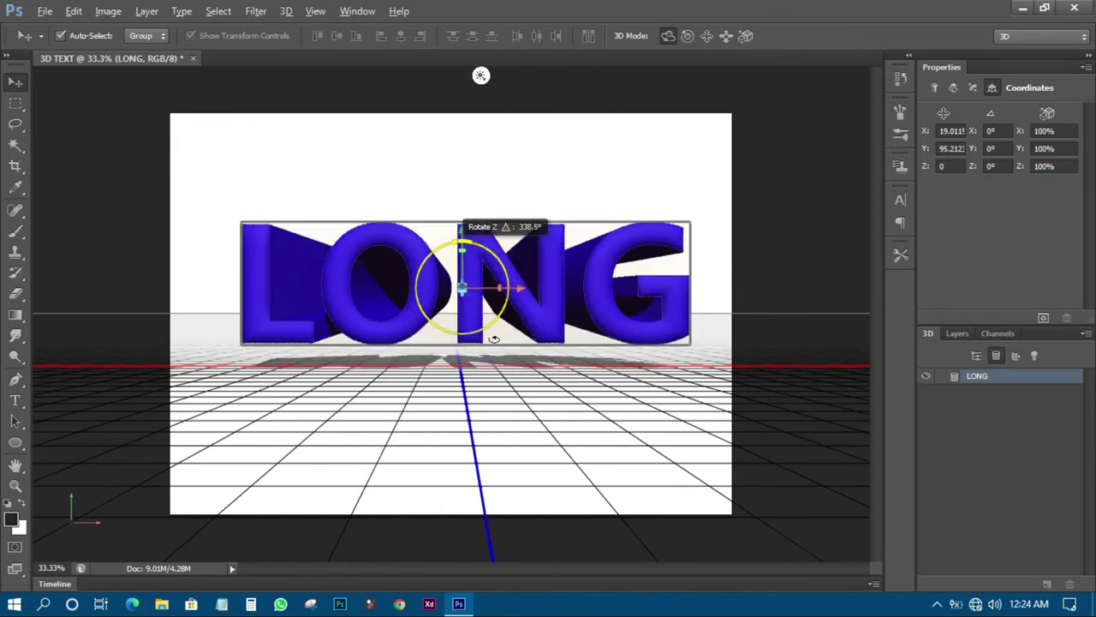
left_click_drag(494, 339, 476, 301)
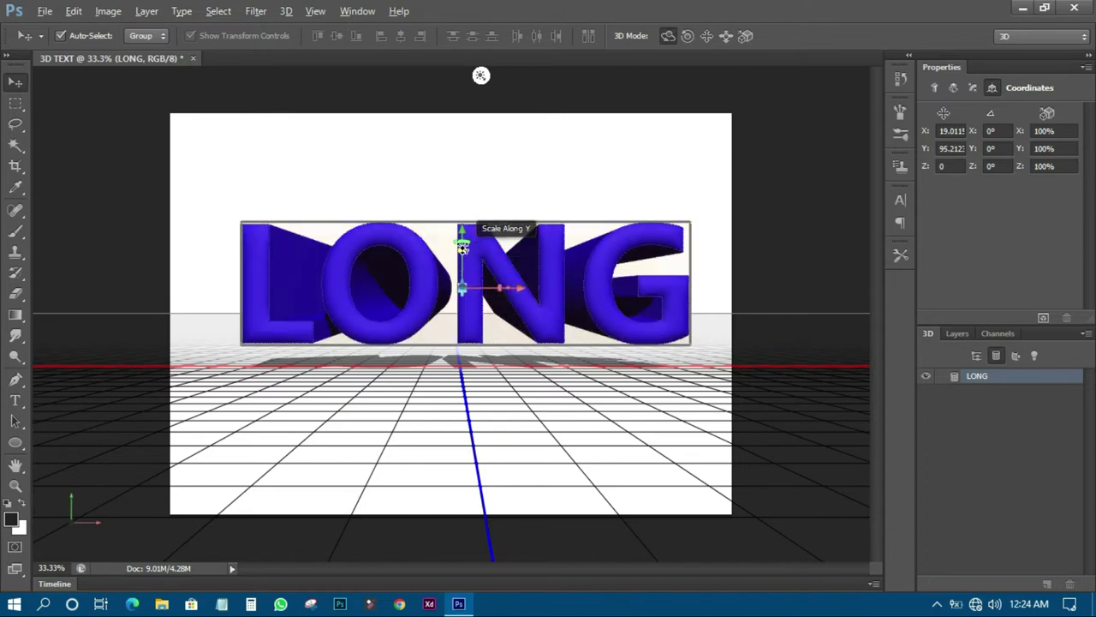
- Try scaling the LONG mesh to about 83% along Y and undo the scaling
left_click_drag(462, 252, 489, 285)
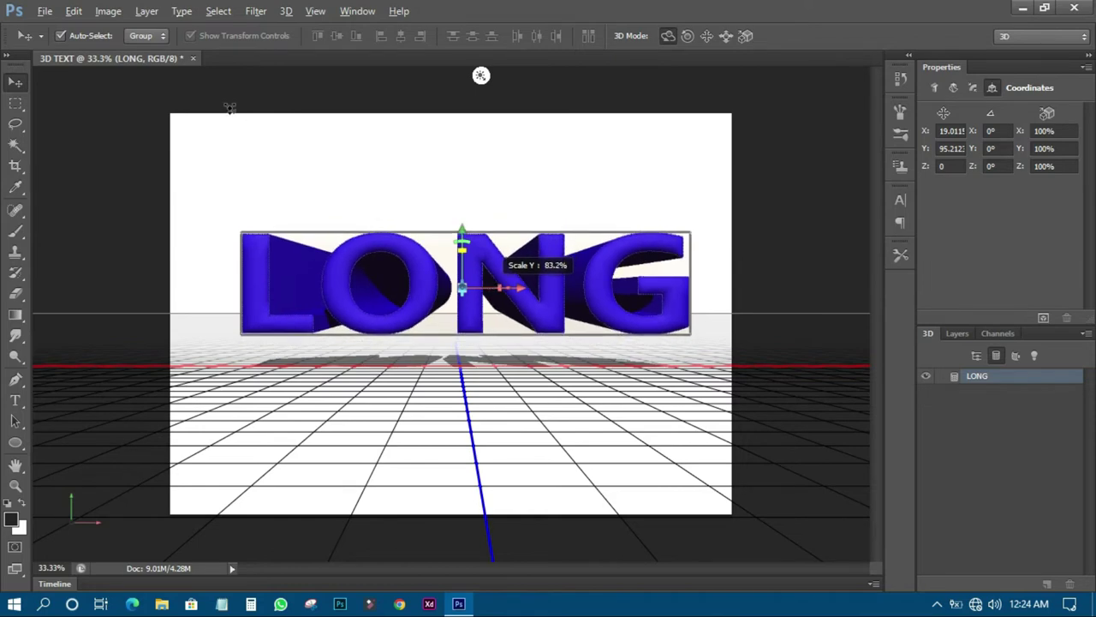
left_click(74, 11)
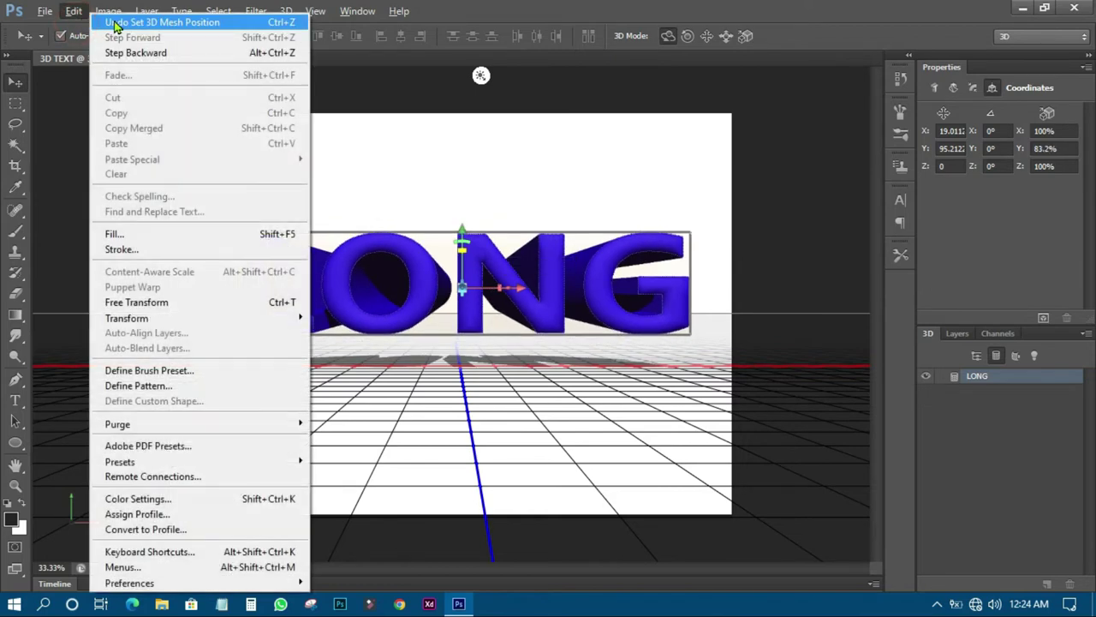
left_click(114, 23)
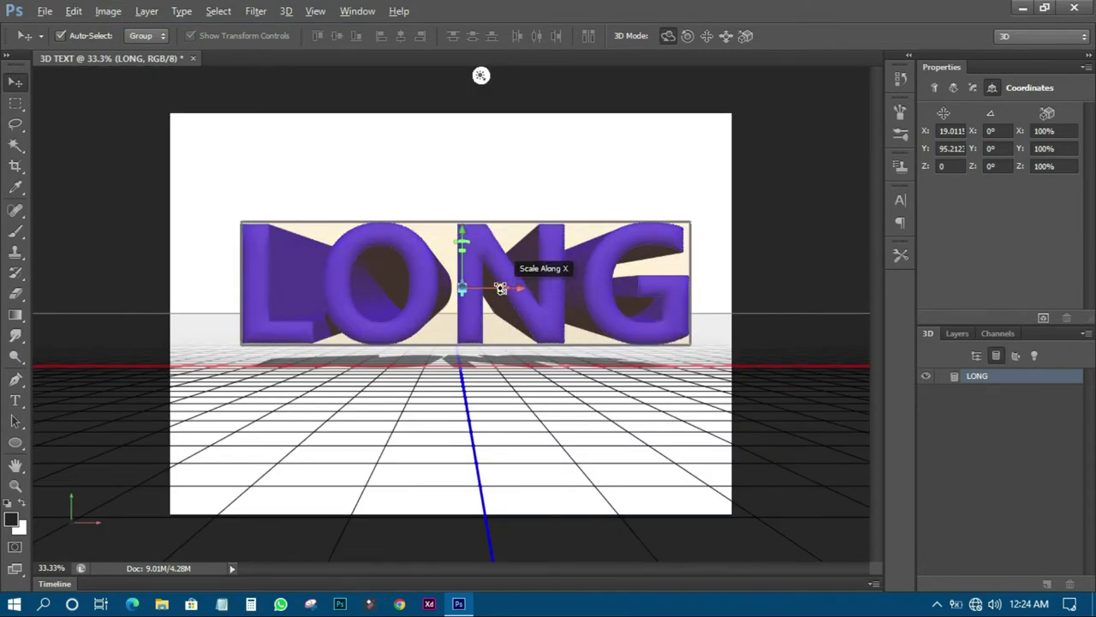
- Try narrowing the LONG mesh to about 78% along X, undo it, and keep only meshes listed for the scene
left_click_drag(501, 289, 438, 296)
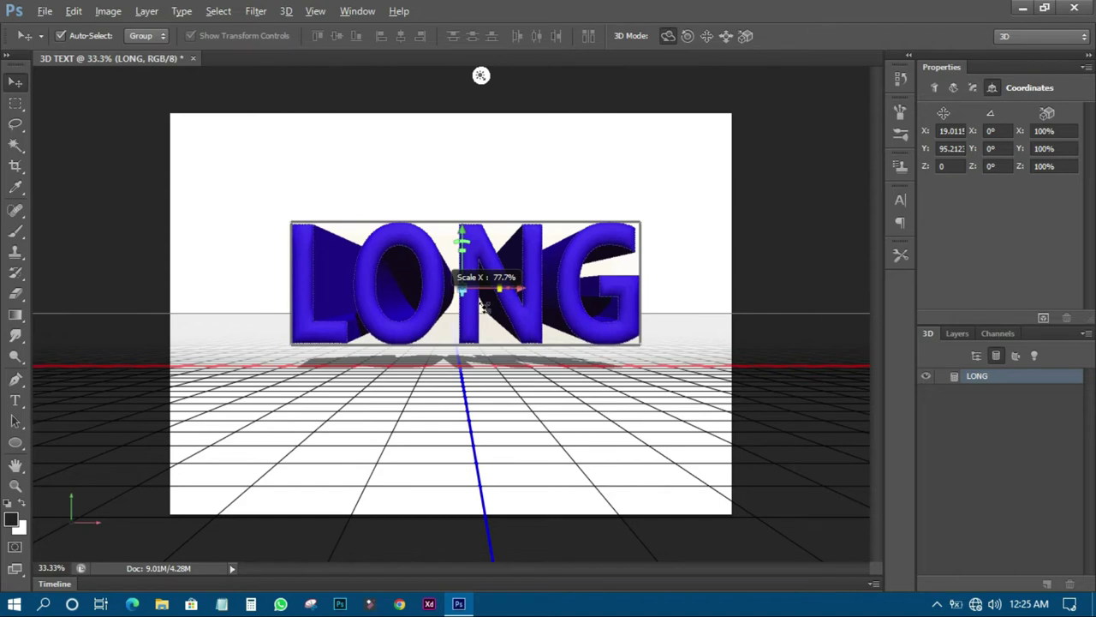
left_click(74, 11)
left_click(107, 23)
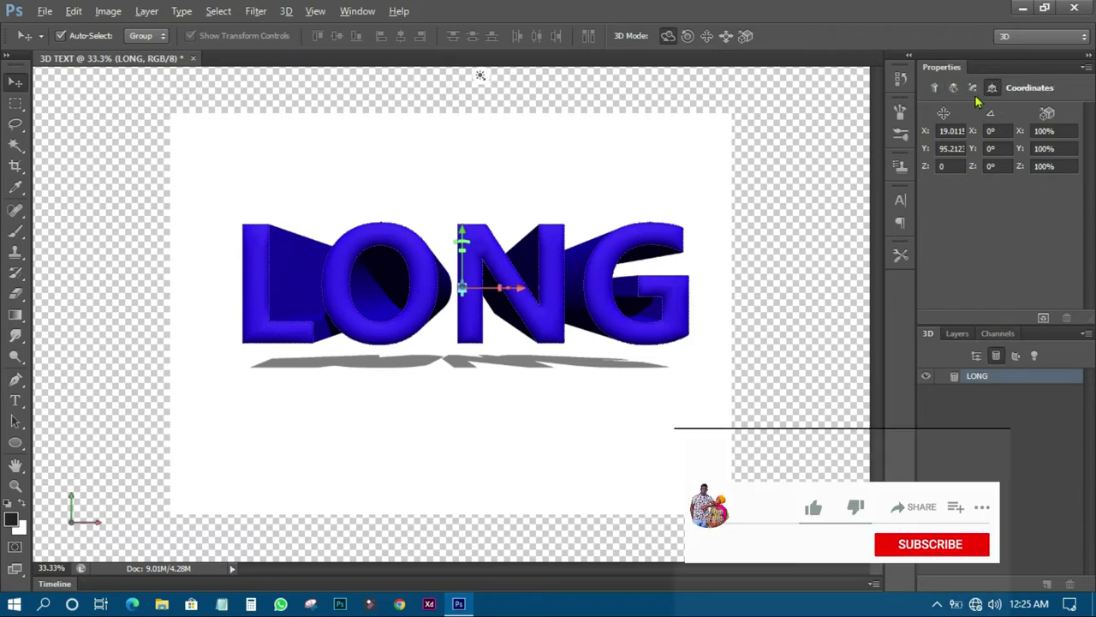
left_click(997, 356)
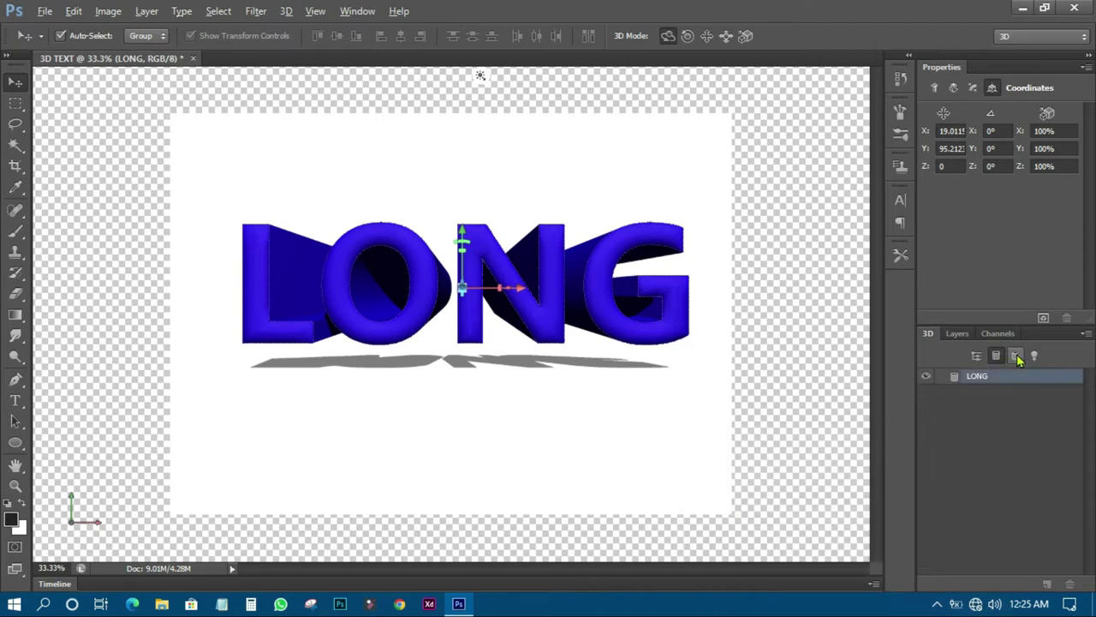
- Browse the material presets and surface settings available for the LONG Front Inflation Material
left_click(1018, 358)
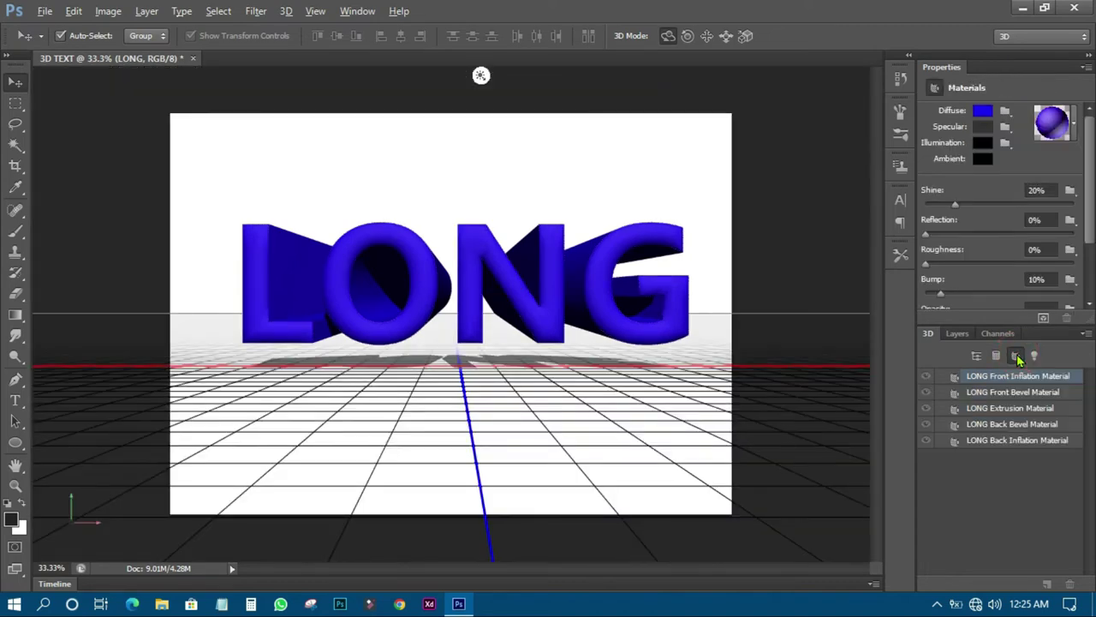
left_click(1075, 127)
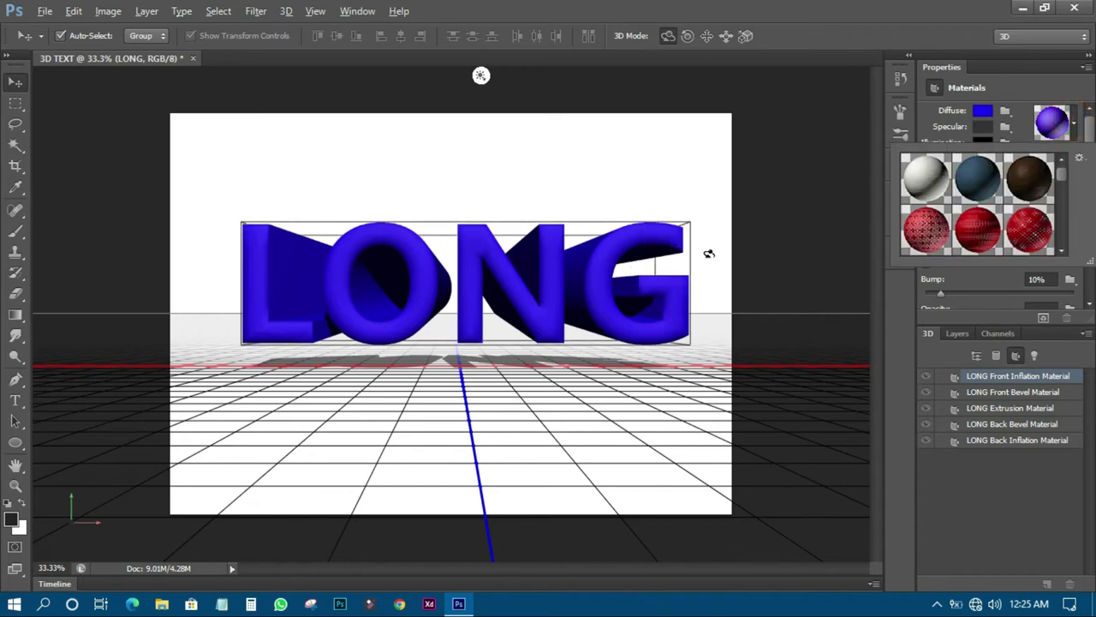
scroll(1021, 203, "down", 3)
scroll(1021, 202, "down", 4)
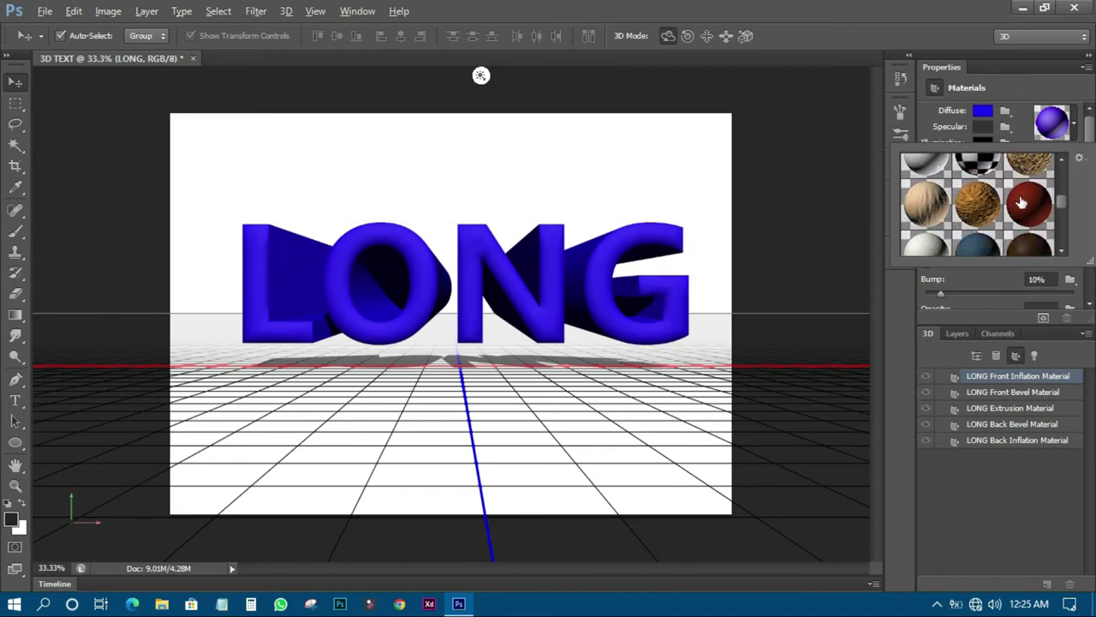
left_click(1021, 90)
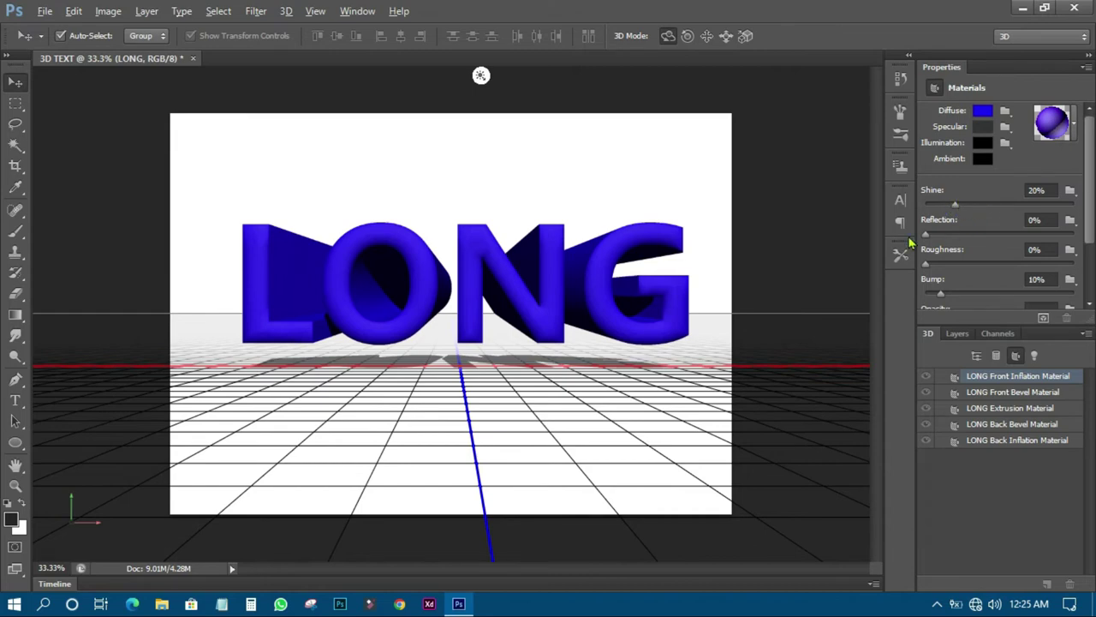
scroll(942, 279, "down", 3)
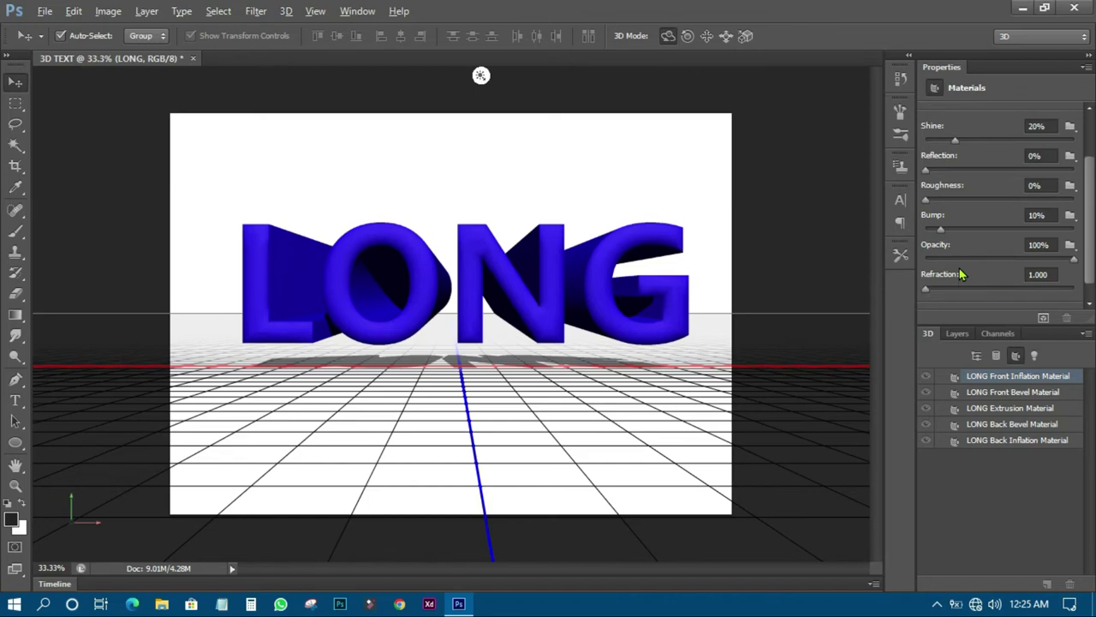
- Re-aim Infinite Light 1 so it shines on the text more from the front and slightly from the right
left_click(1035, 357)
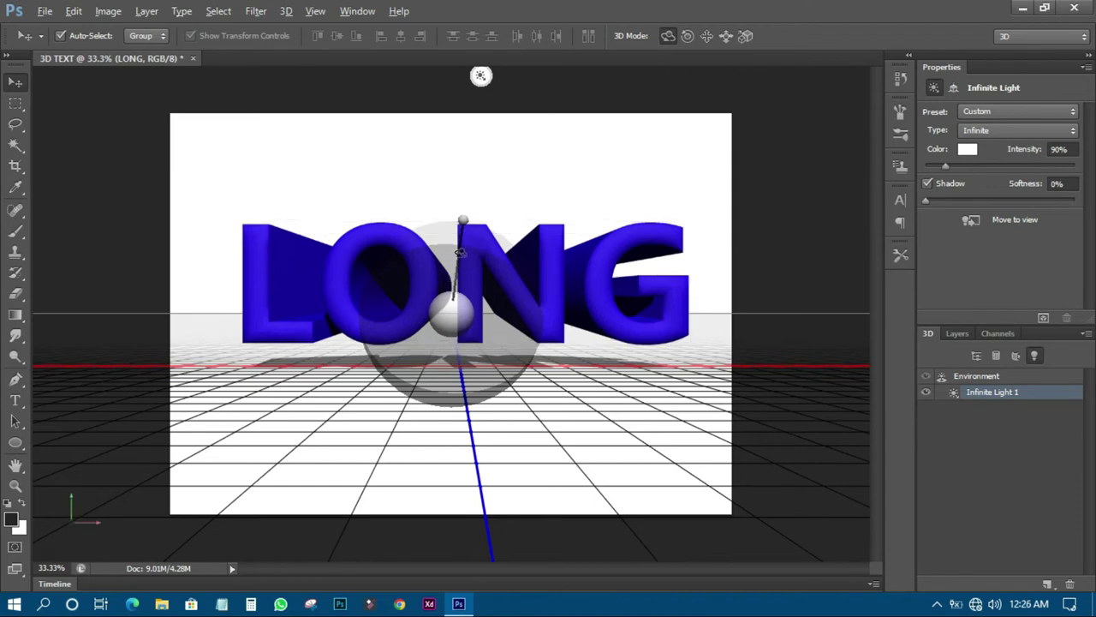
mouse_move(464, 218)
left_mouse_down()
mouse_move(471, 313)
mouse_move(471, 185)
mouse_move(472, 273)
left_mouse_up()
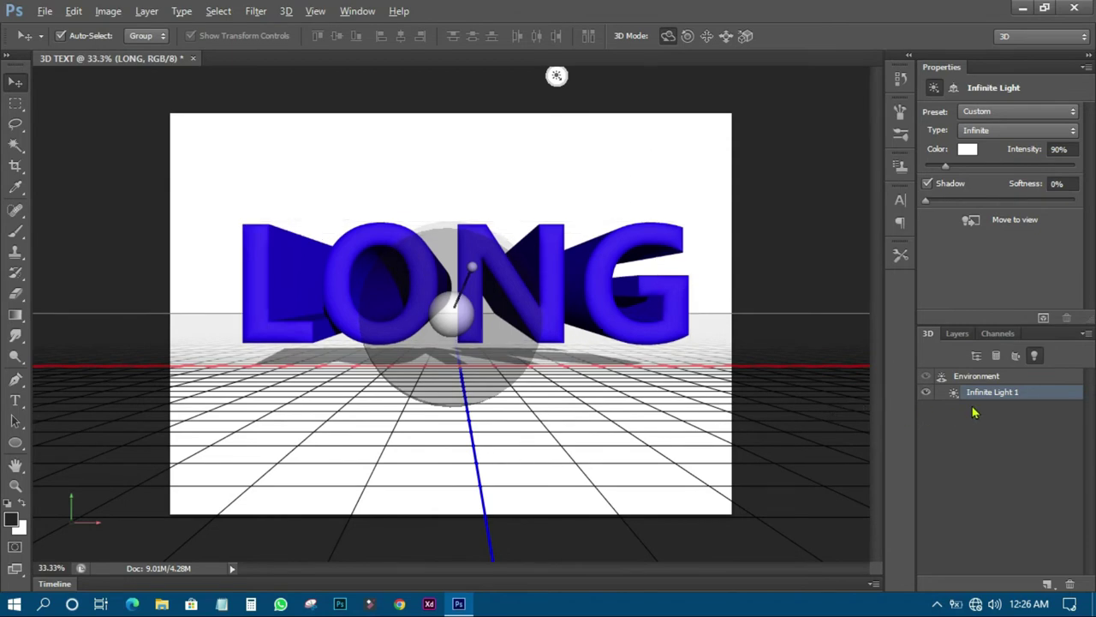
- List the whole scene with LONG's components expanded and add a new infinite light
left_click(976, 357)
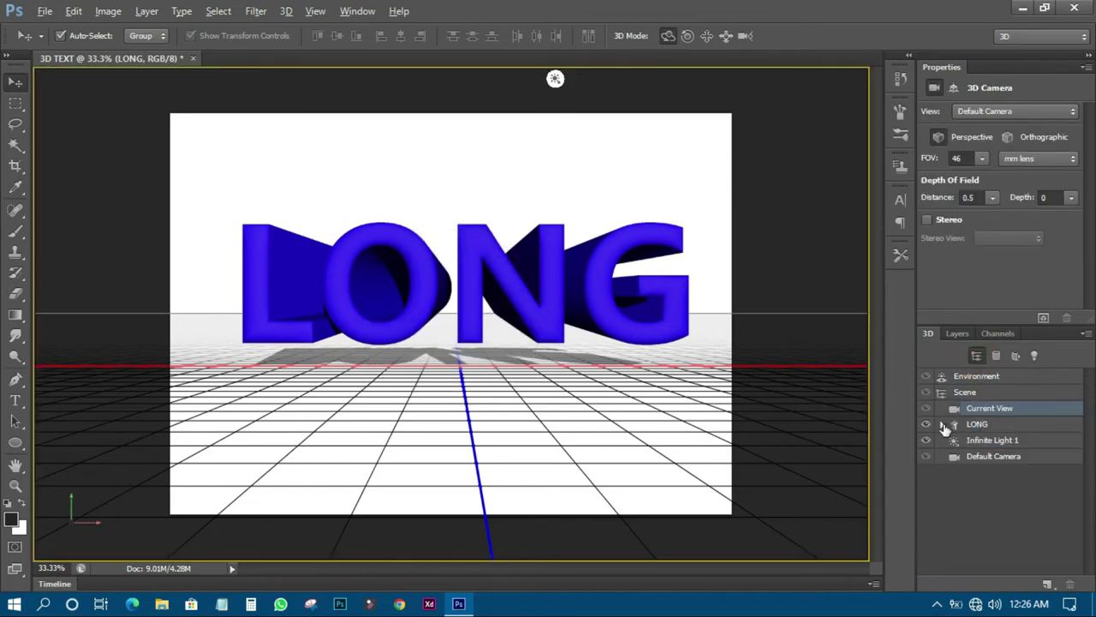
left_click(944, 426)
scroll(954, 471, "down", 2)
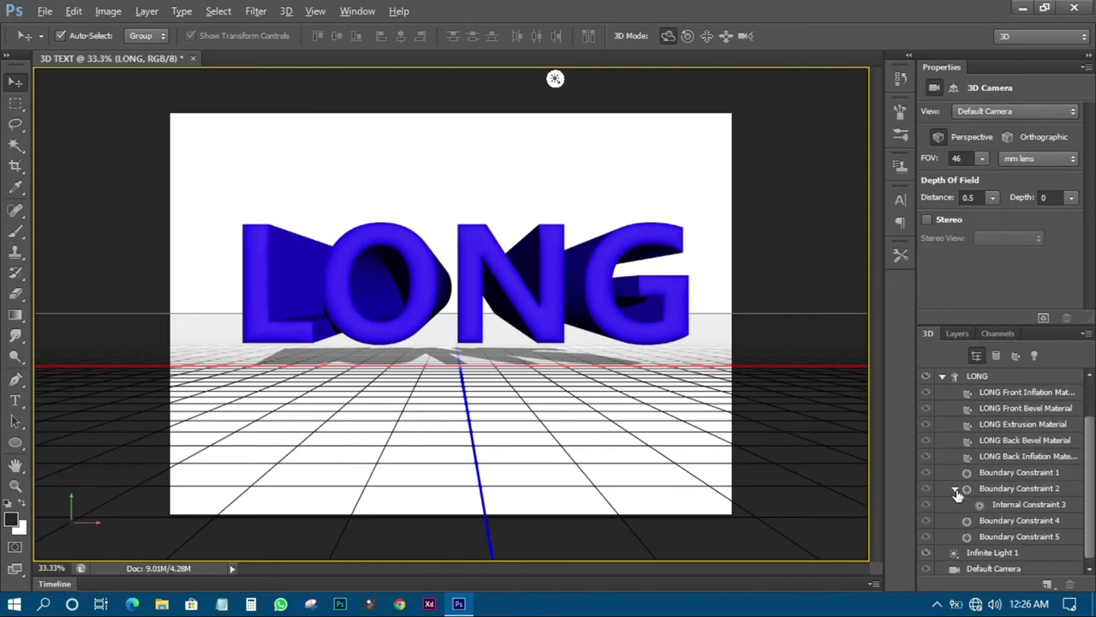
left_click(955, 489)
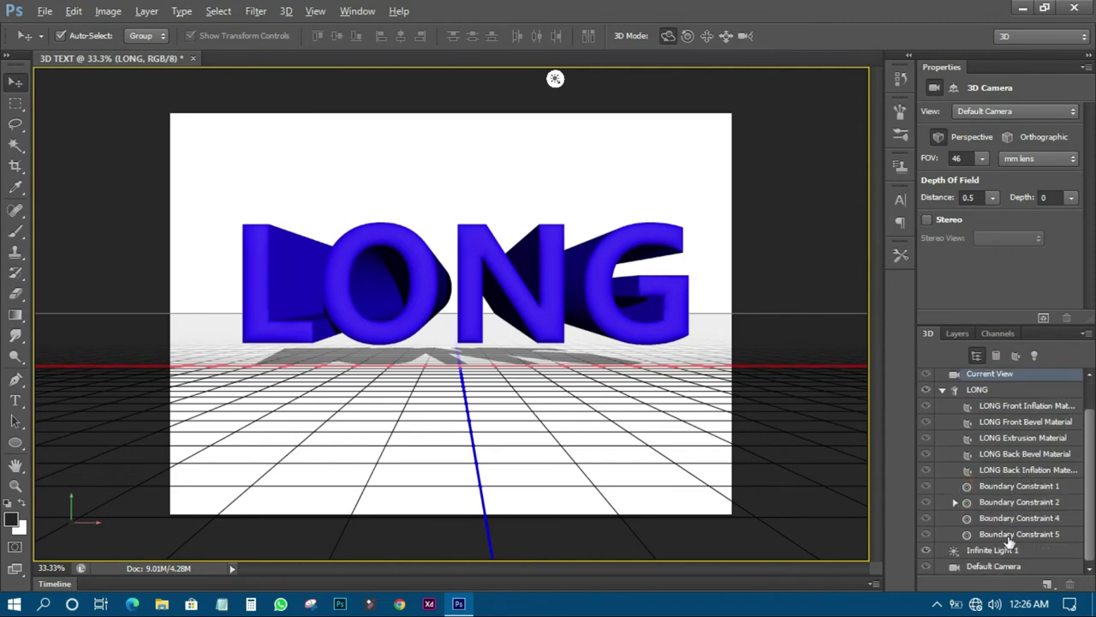
left_click(977, 553)
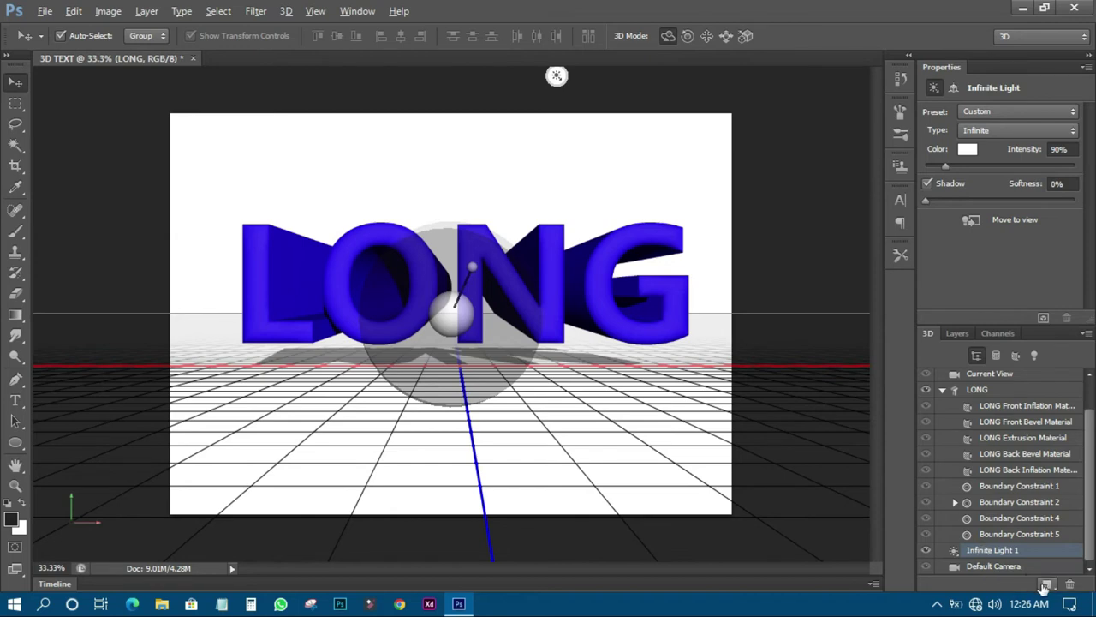
left_click(1045, 585)
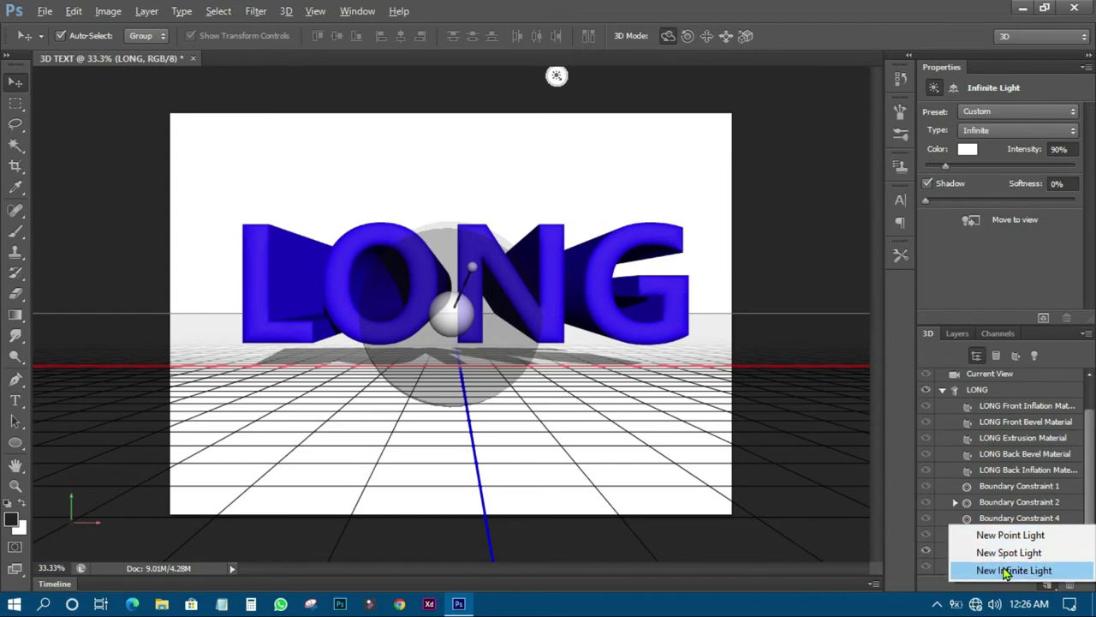
left_click(1006, 571)
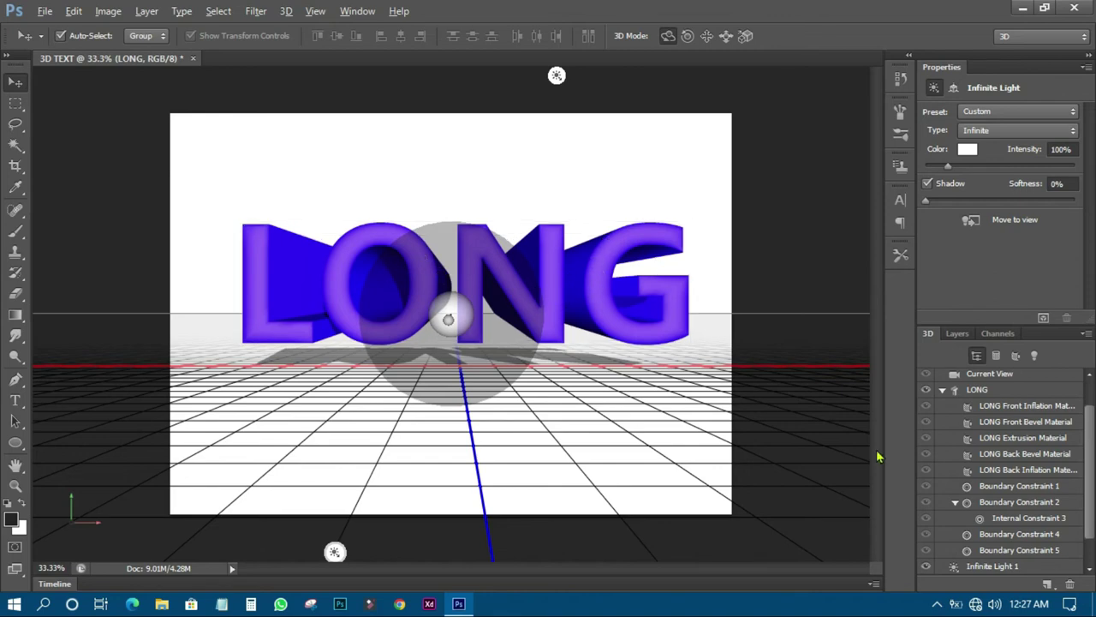
- Aim Infinite Light 2 at the text from slightly above the front and turn its visibility off
scroll(1021, 514, "down", 2)
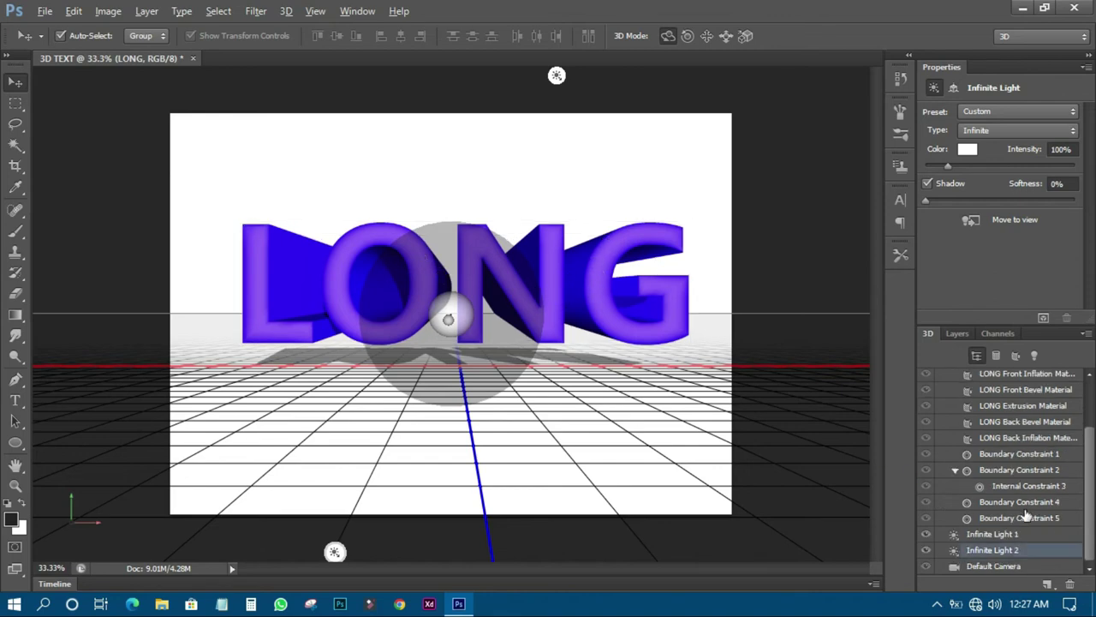
left_click(926, 552)
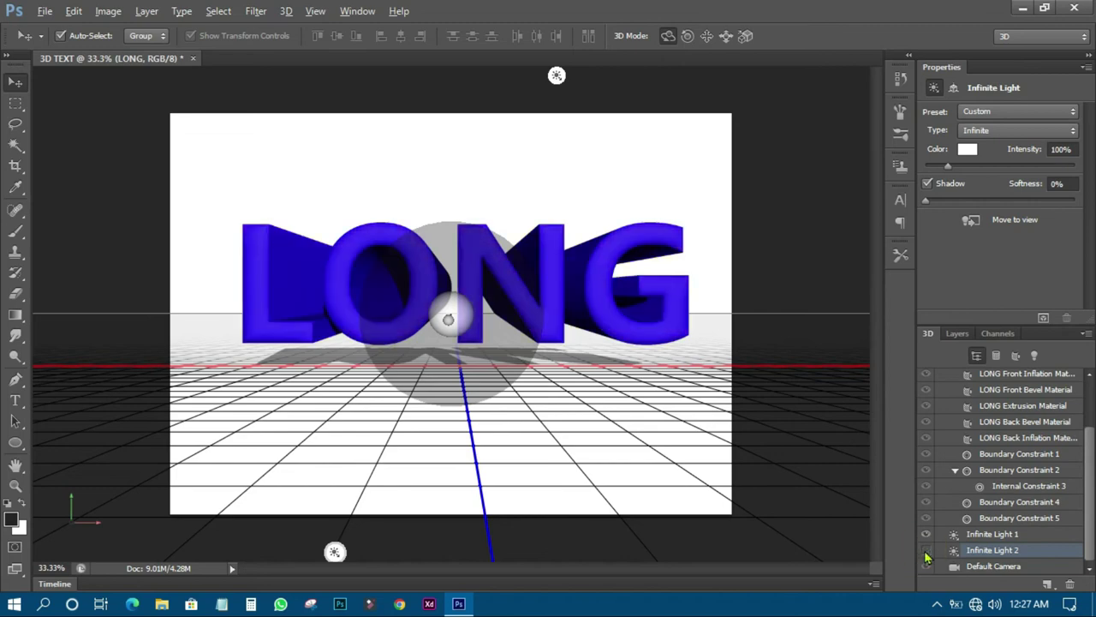
left_click(925, 552)
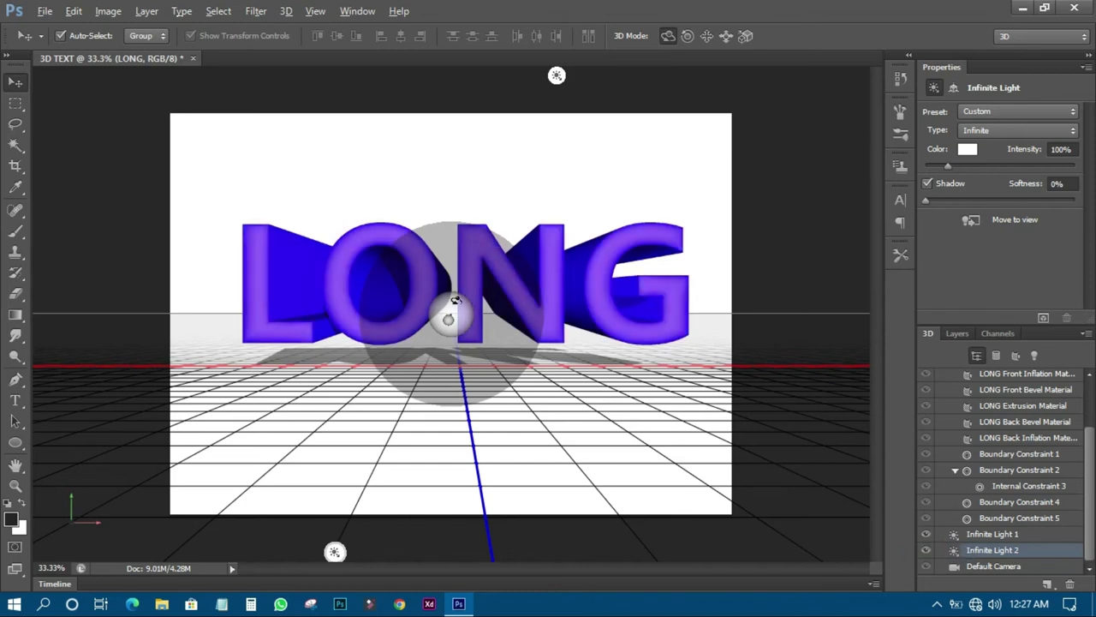
left_click_drag(450, 318, 455, 284)
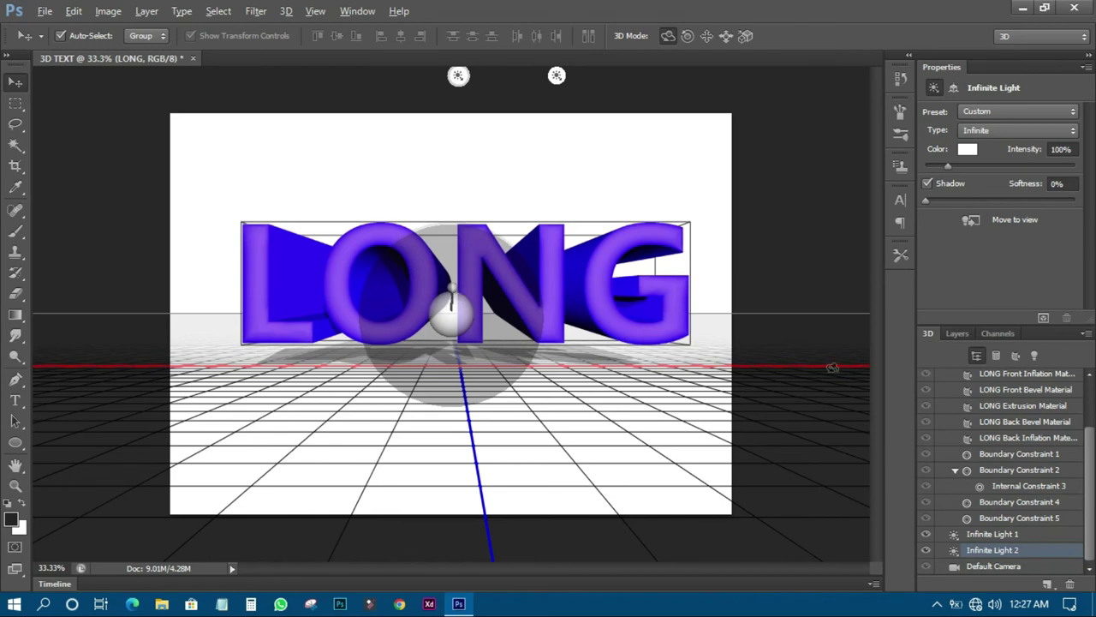
left_click(927, 550)
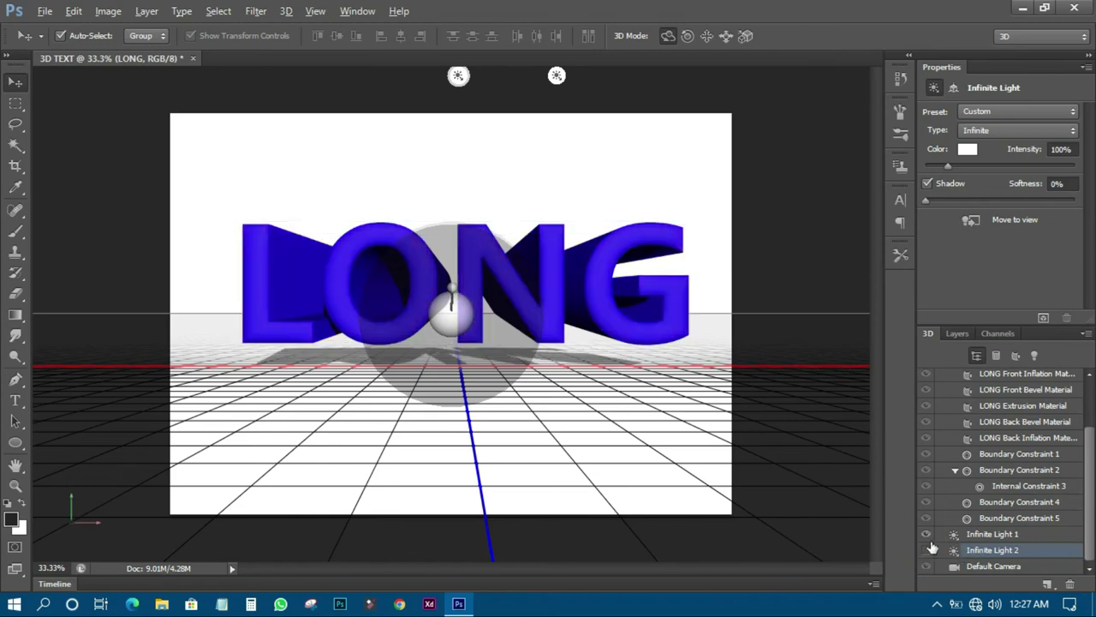
- Examine which surfaces of the LONG mesh the front bevel, extrusion and back bevel materials cover
left_click(959, 472)
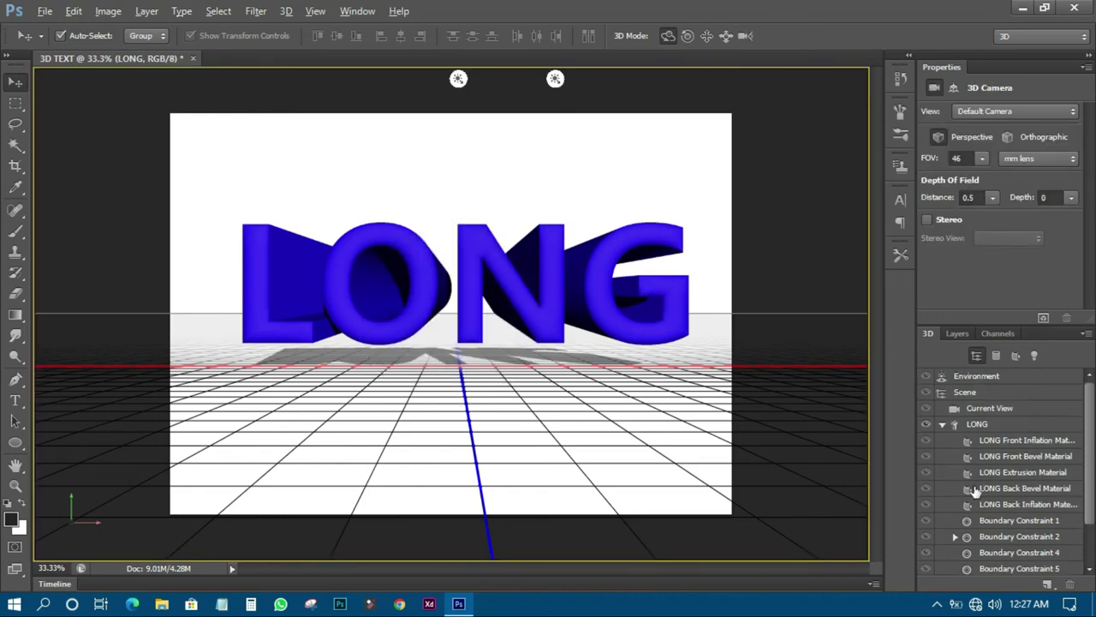
left_click(993, 440)
left_click(993, 455)
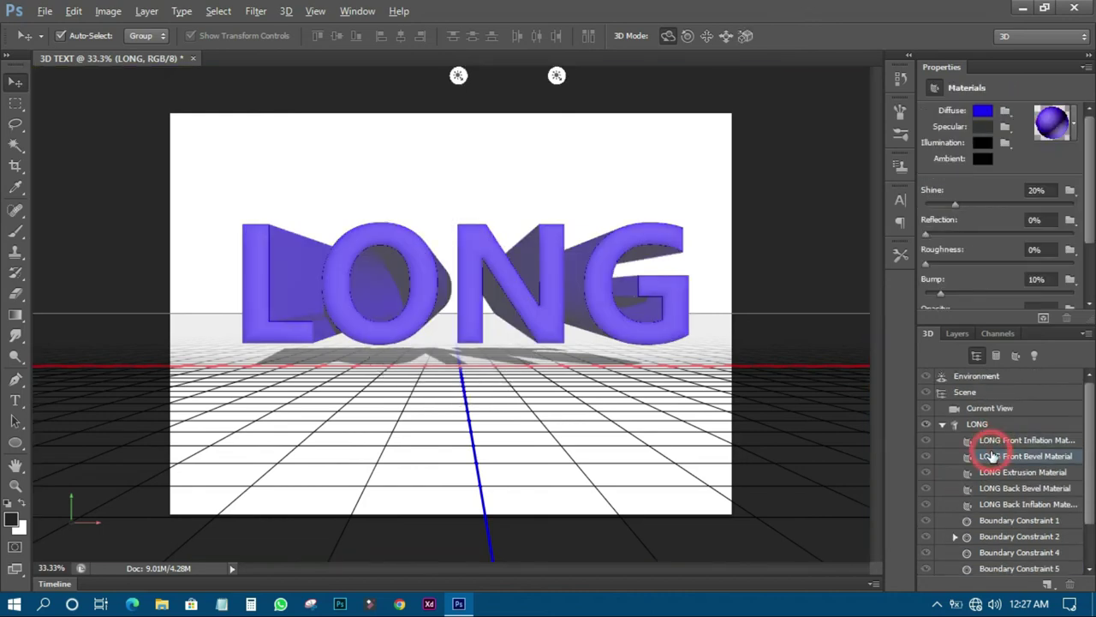
left_click(996, 474)
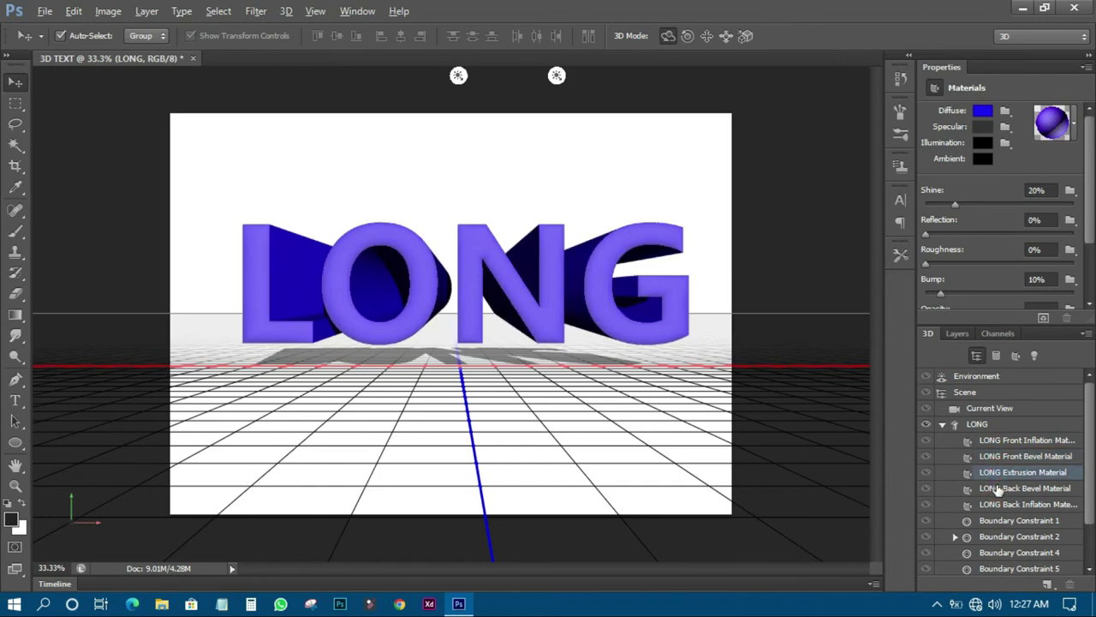
left_click(997, 489)
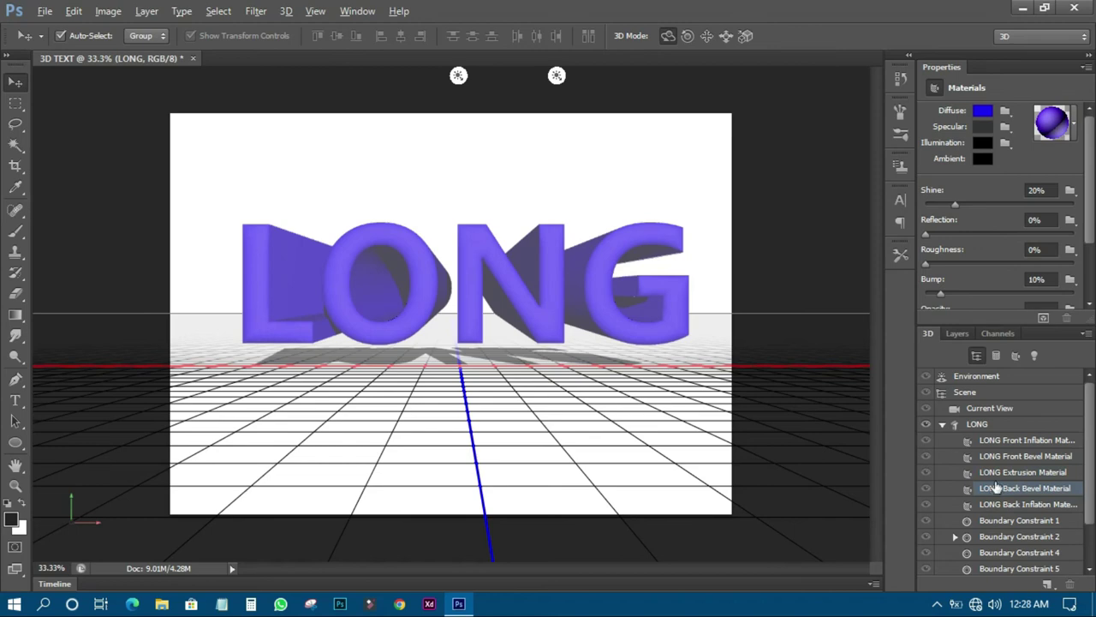
left_click(996, 474)
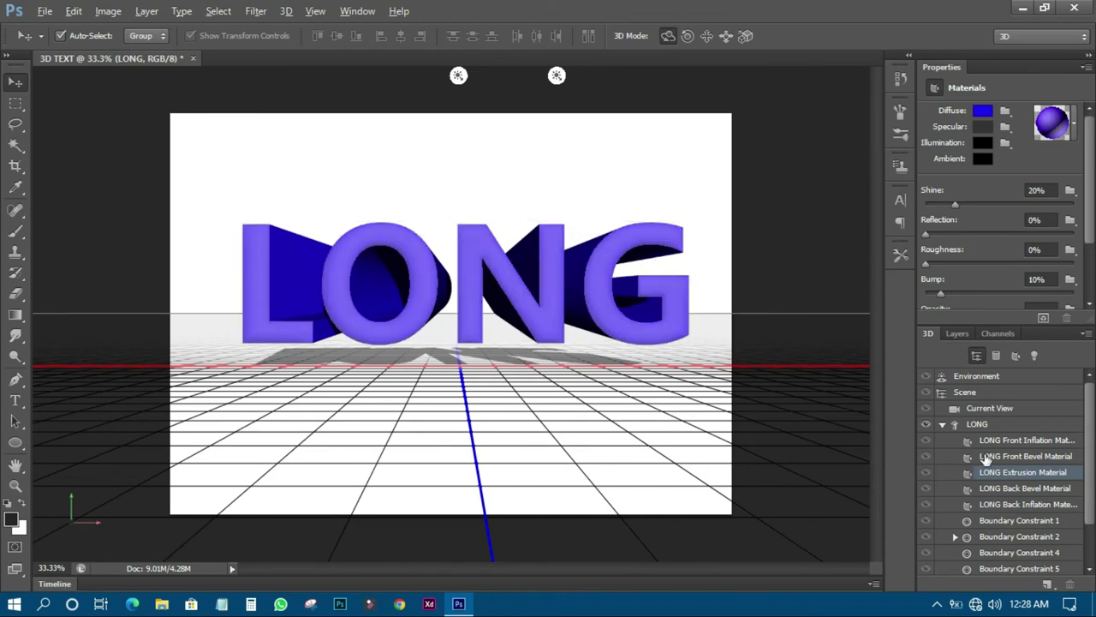
- Open the LONG mesh's text colour and try violet shades, from muted 3c3387 to bright 8400ff
left_click(942, 425)
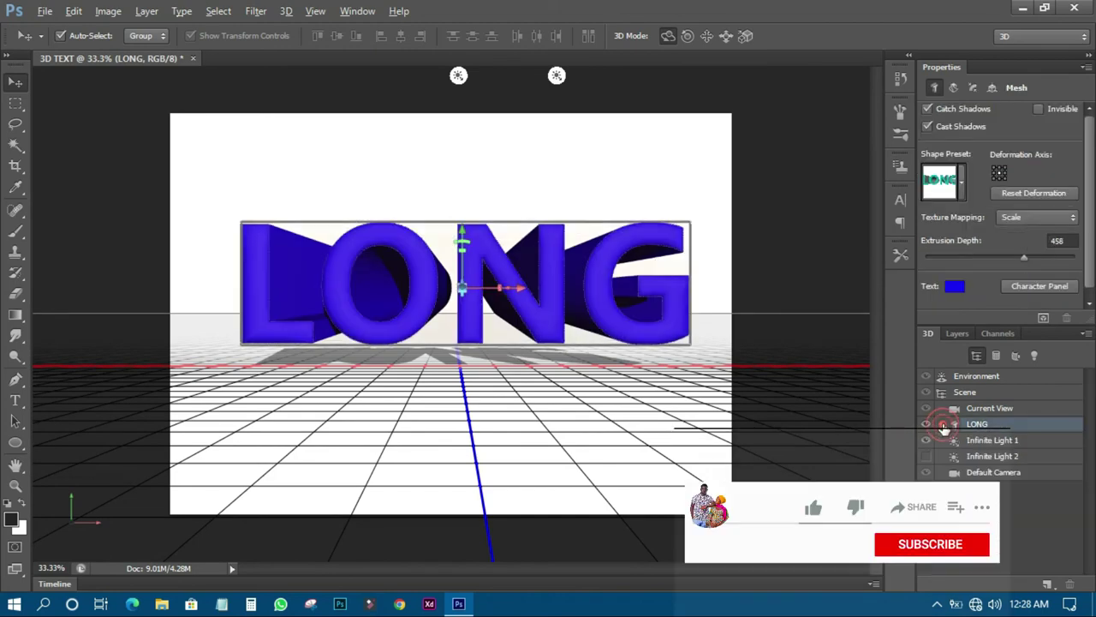
left_click(953, 288)
left_click(783, 231)
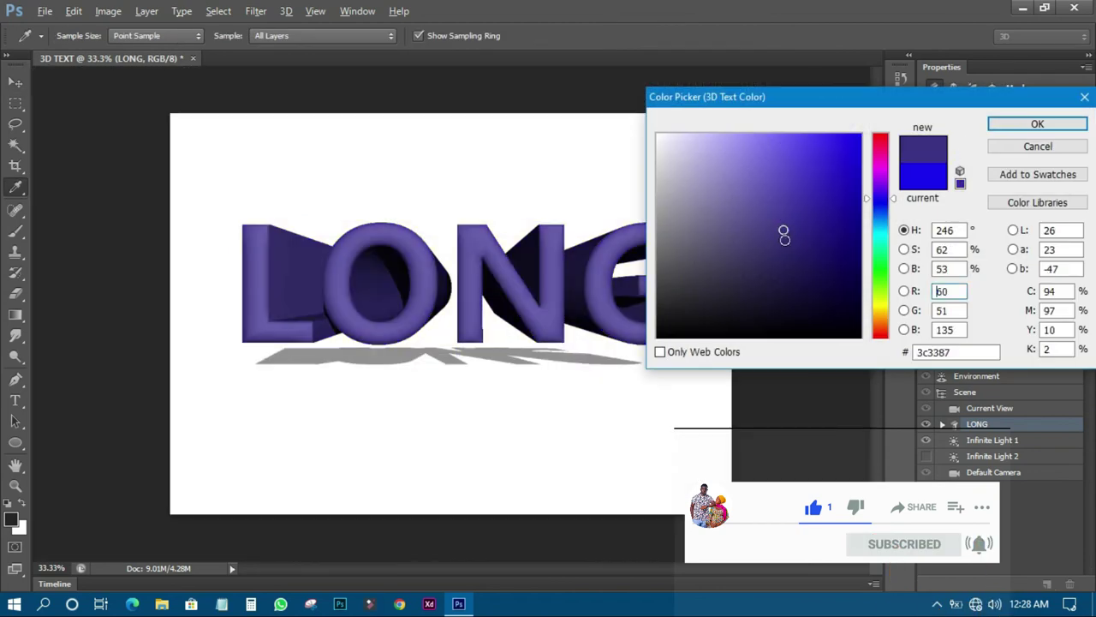
left_click(827, 151)
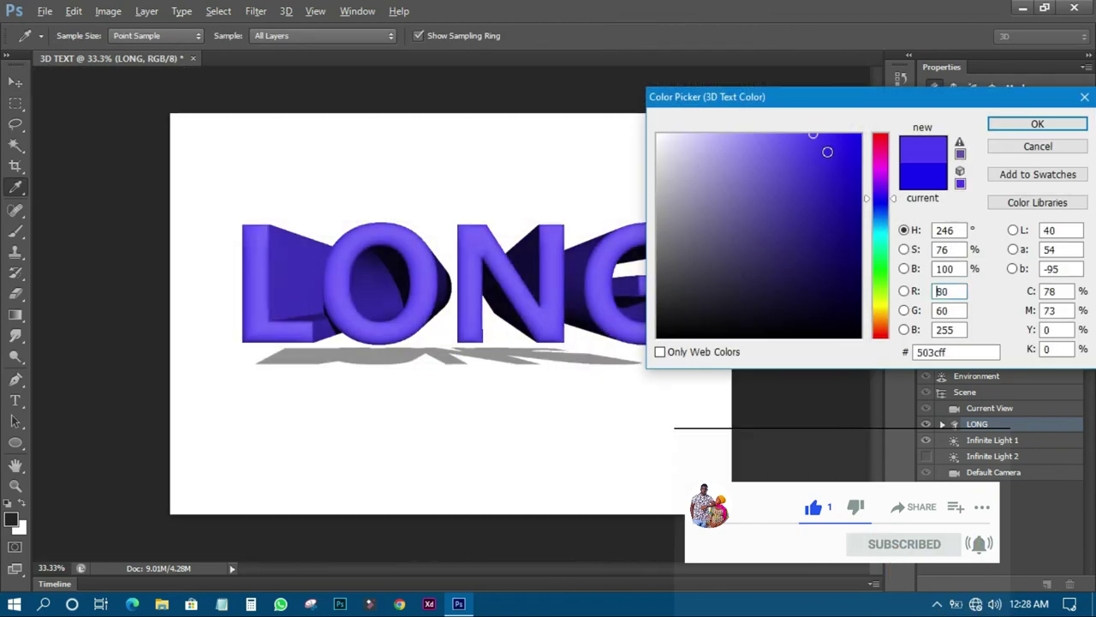
left_click(873, 128)
left_click(887, 190)
mouse_move(887, 190)
left_mouse_down()
mouse_move(887, 165)
mouse_move(888, 183)
left_mouse_up()
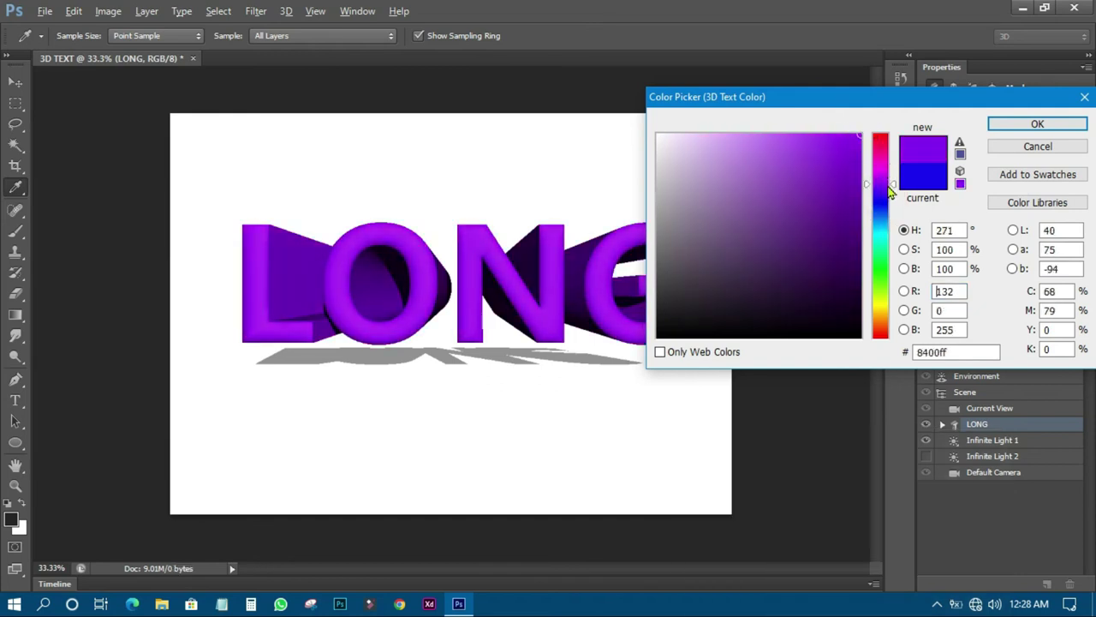
- Try dark brown 582900 and brighter warm shades as the 3D text colour
left_click(882, 323)
left_click_drag(844, 146, 864, 268)
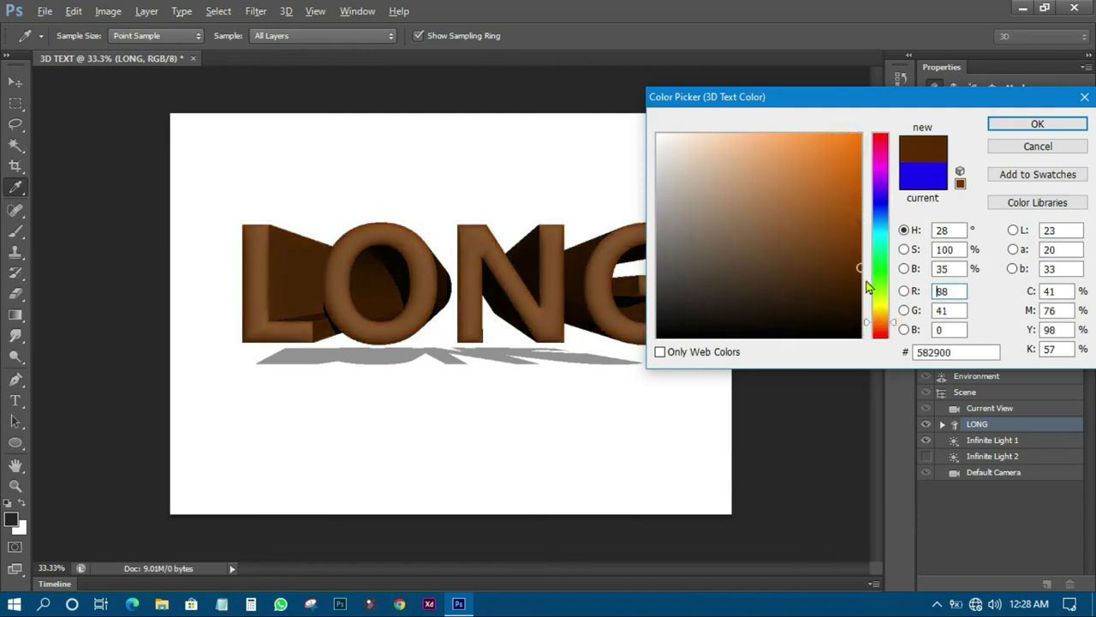
left_click_drag(874, 325, 884, 298)
left_click(838, 187)
left_click(839, 130)
left_click(853, 138)
- Try magenta ff00d8 and violet 4e00ff as the text colour, and apply blue 1200ff
left_click(882, 164)
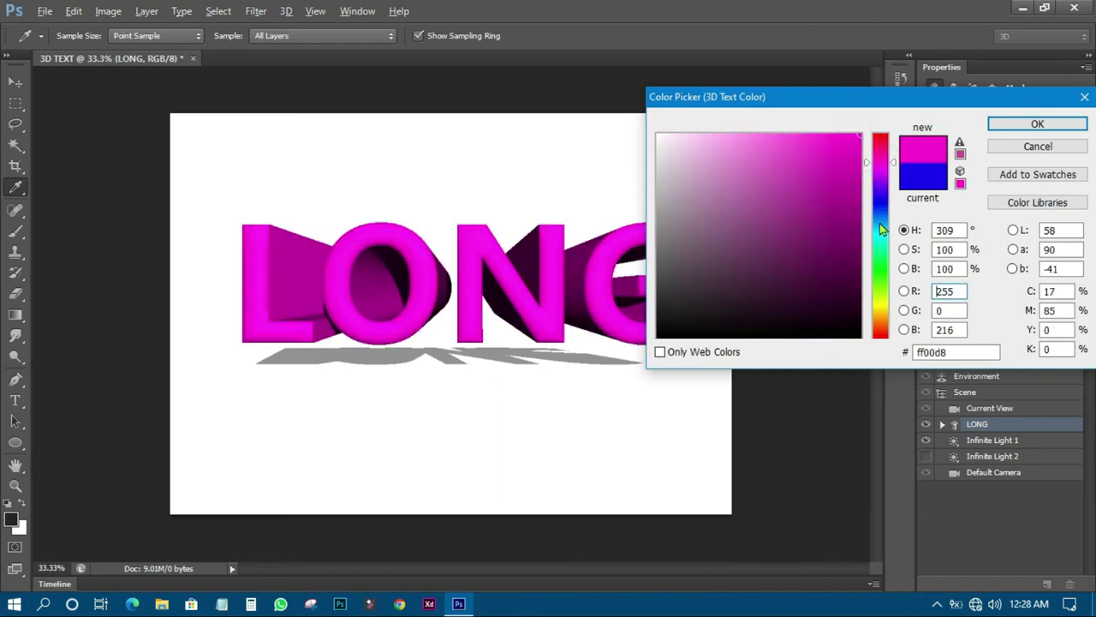
left_click(882, 193)
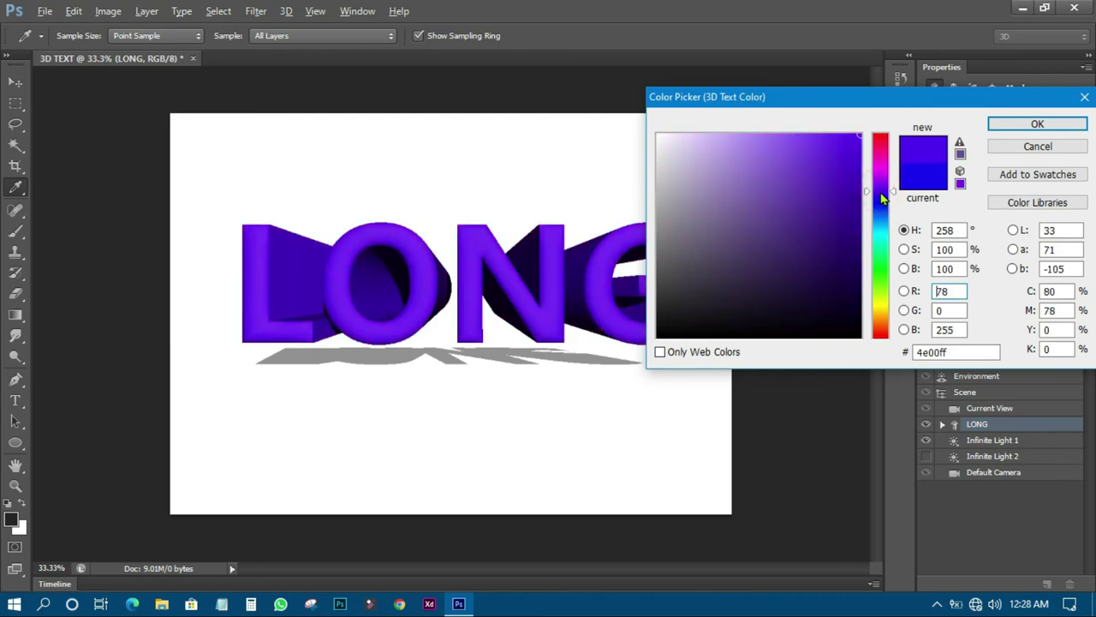
left_click(882, 198)
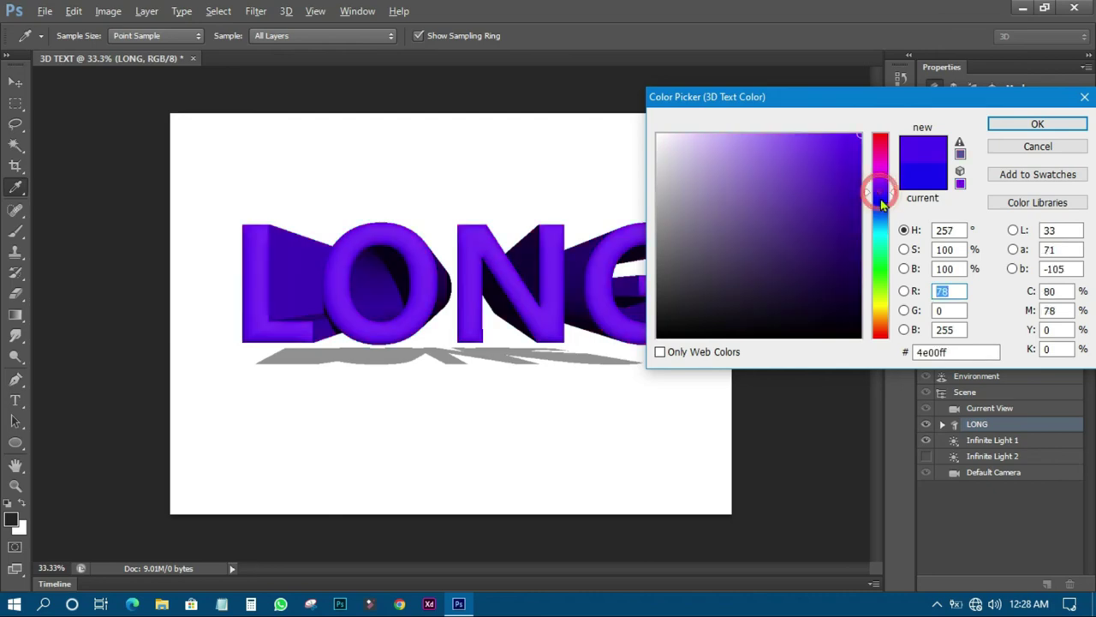
left_click(882, 205)
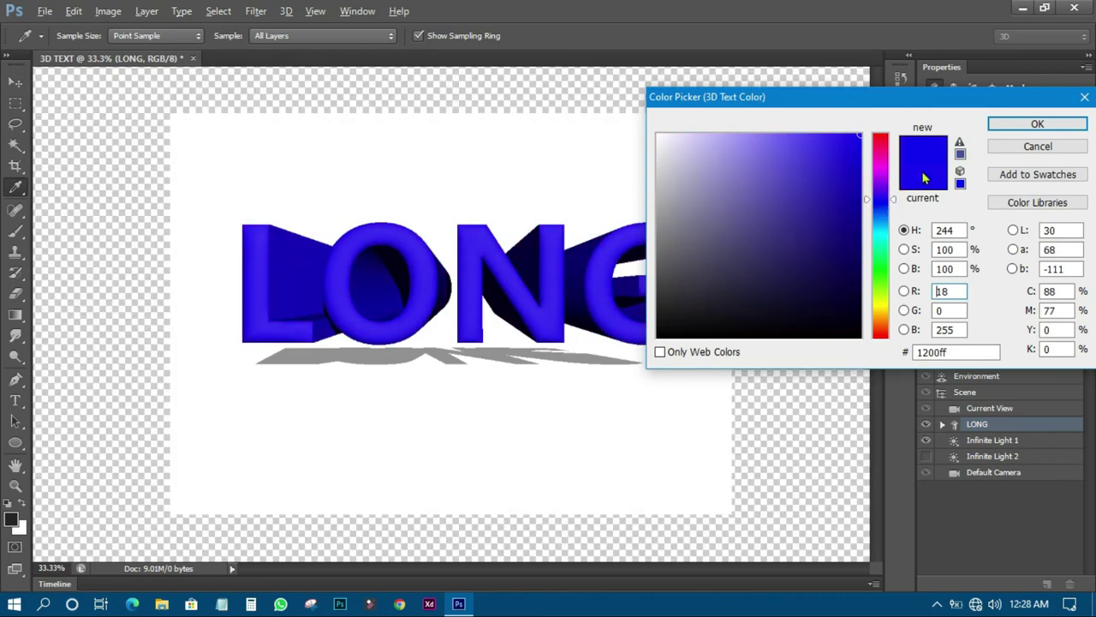
left_click(991, 125)
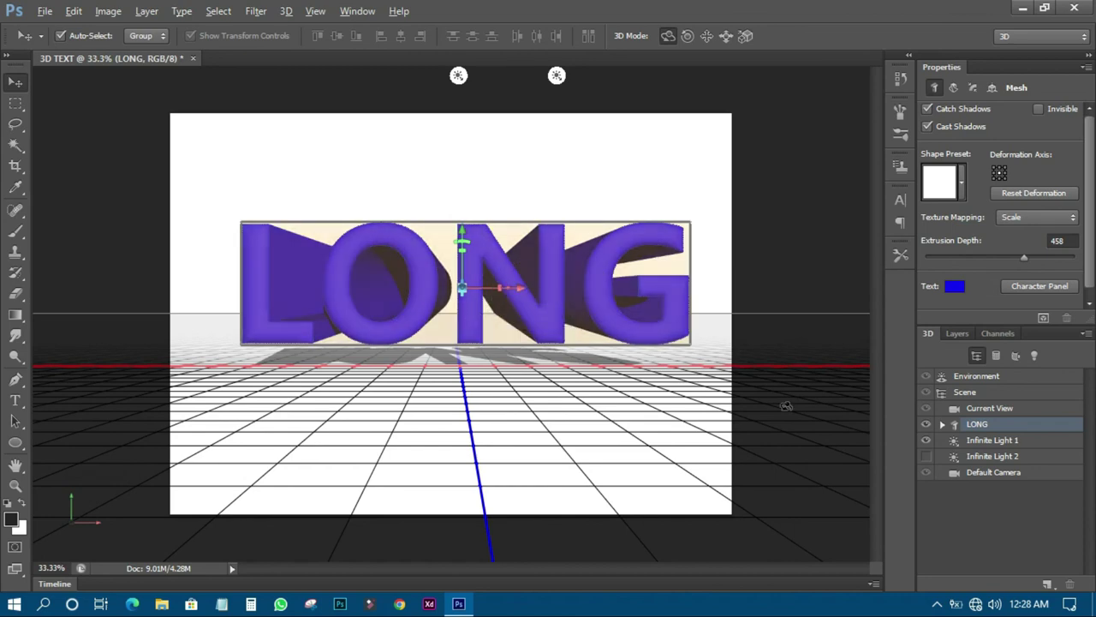
- Preview the artwork without the 3D guides, and convert the LONG 3D layer to a smart object
left_click(957, 333)
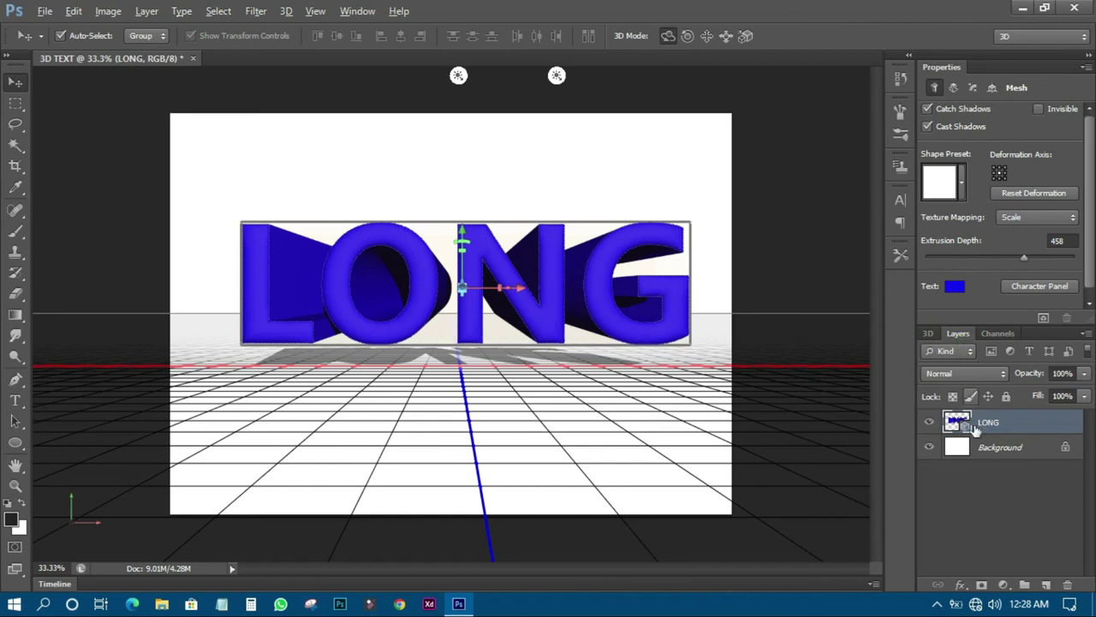
left_click(993, 447)
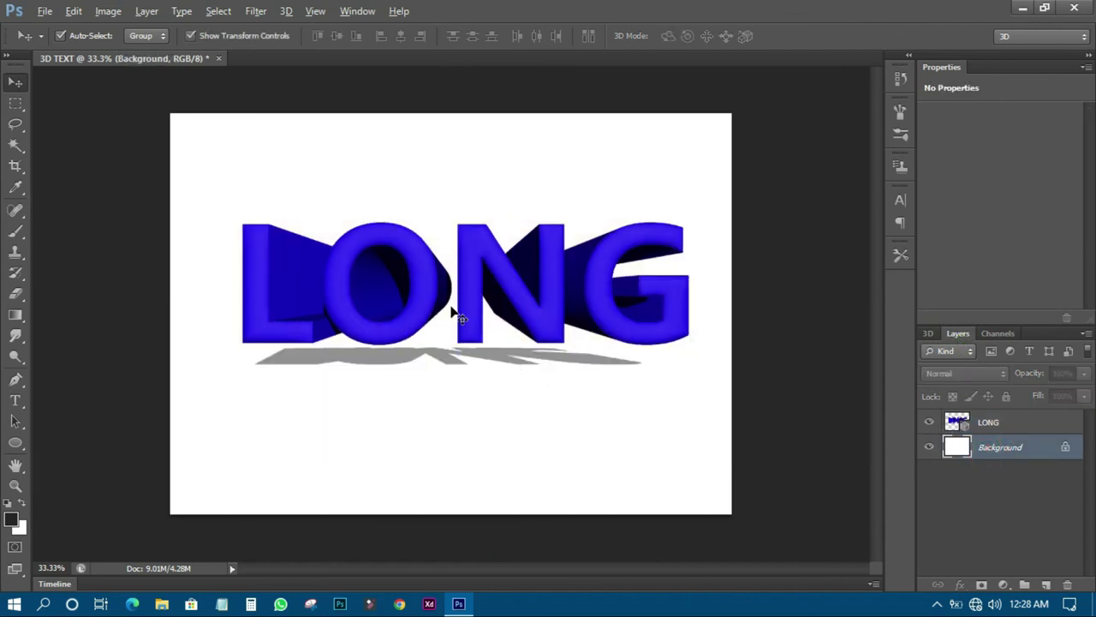
left_click(989, 430)
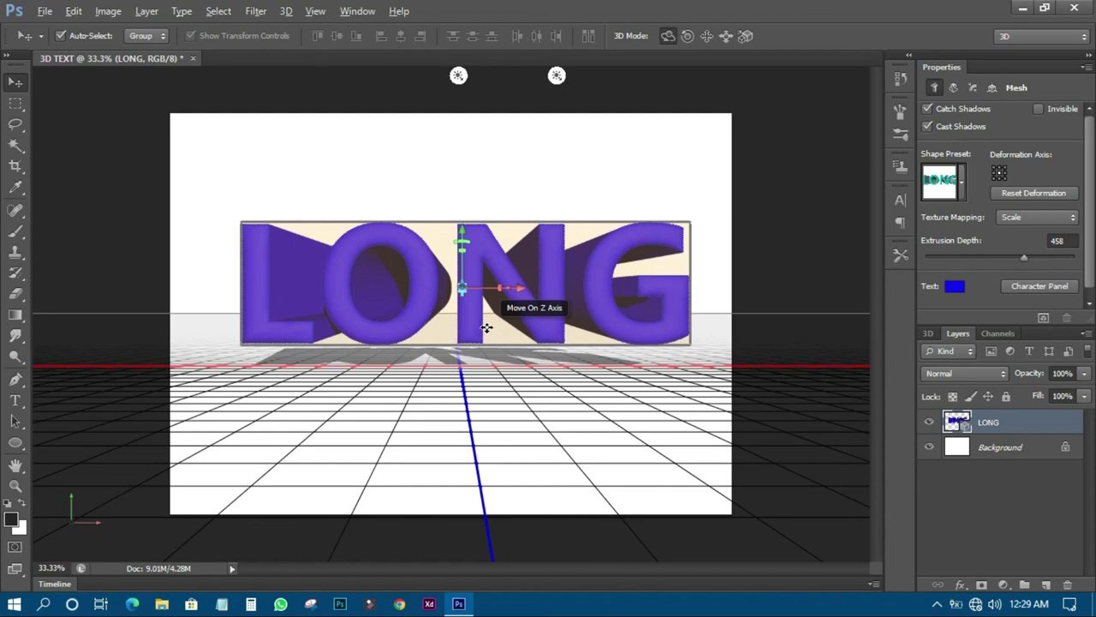
right_click(1023, 428)
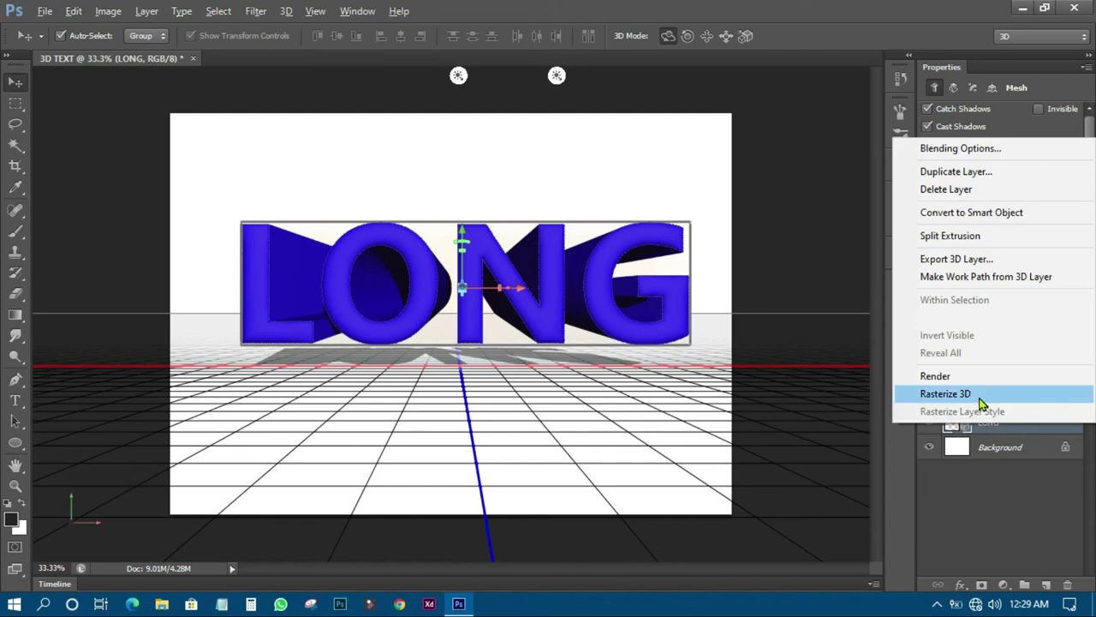
left_click(964, 213)
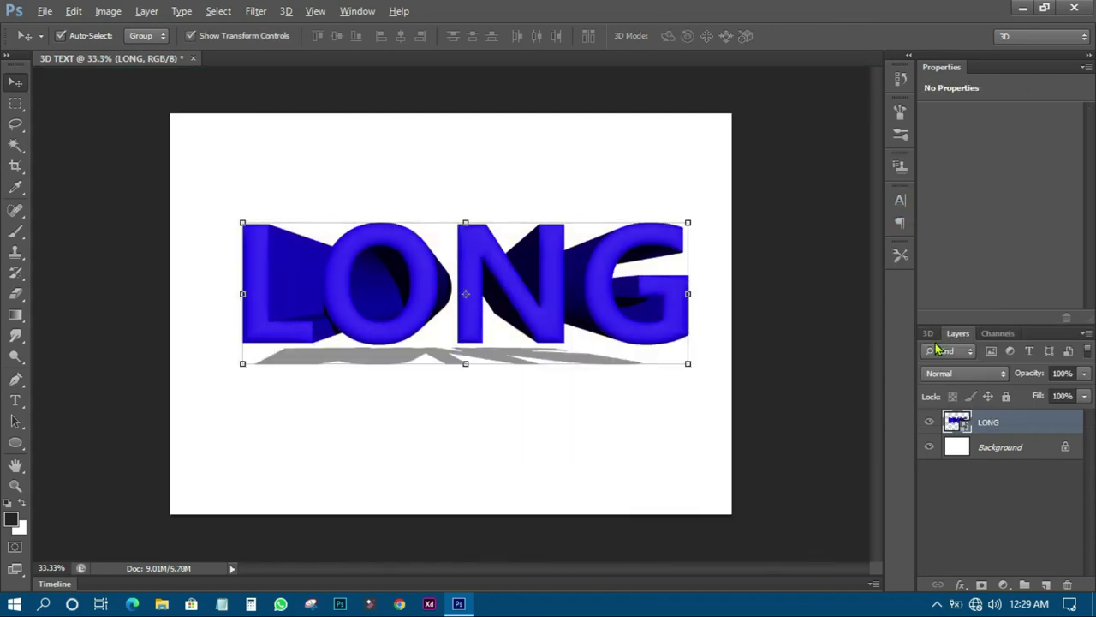
- Open the LONG smart object's contents to check the editable 3D text, and close them without making changes
double_click(963, 425)
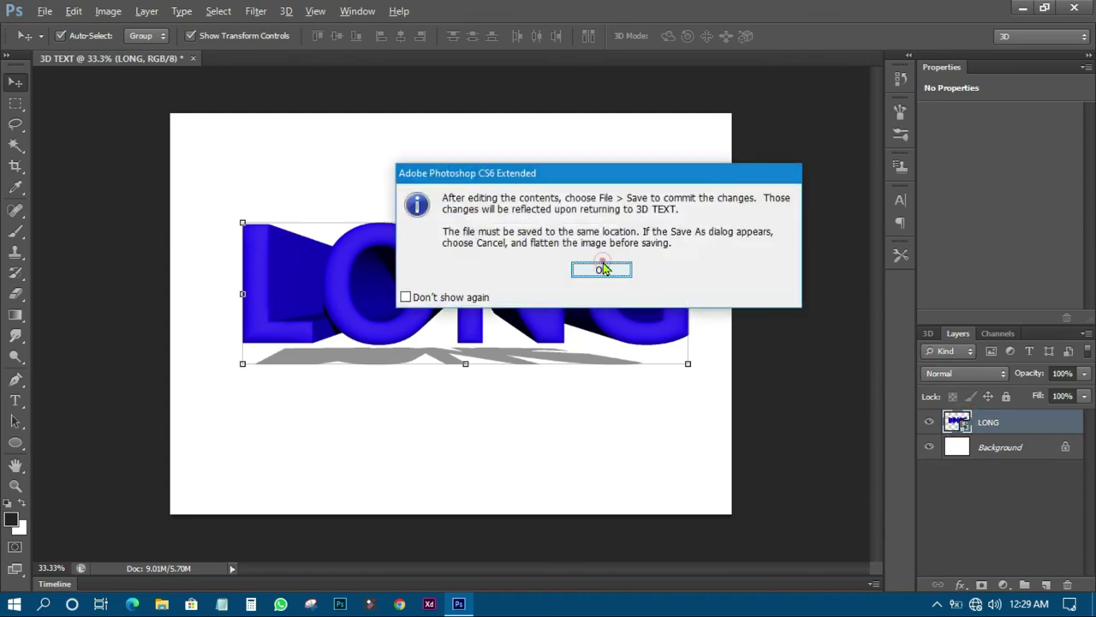
left_click(590, 270)
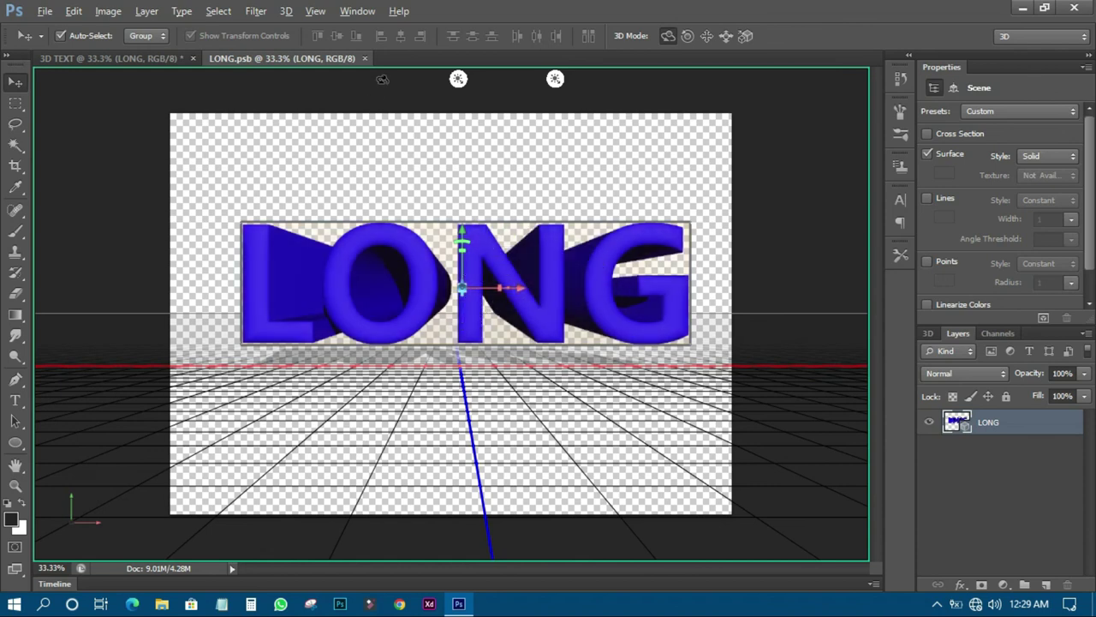
left_click(365, 58)
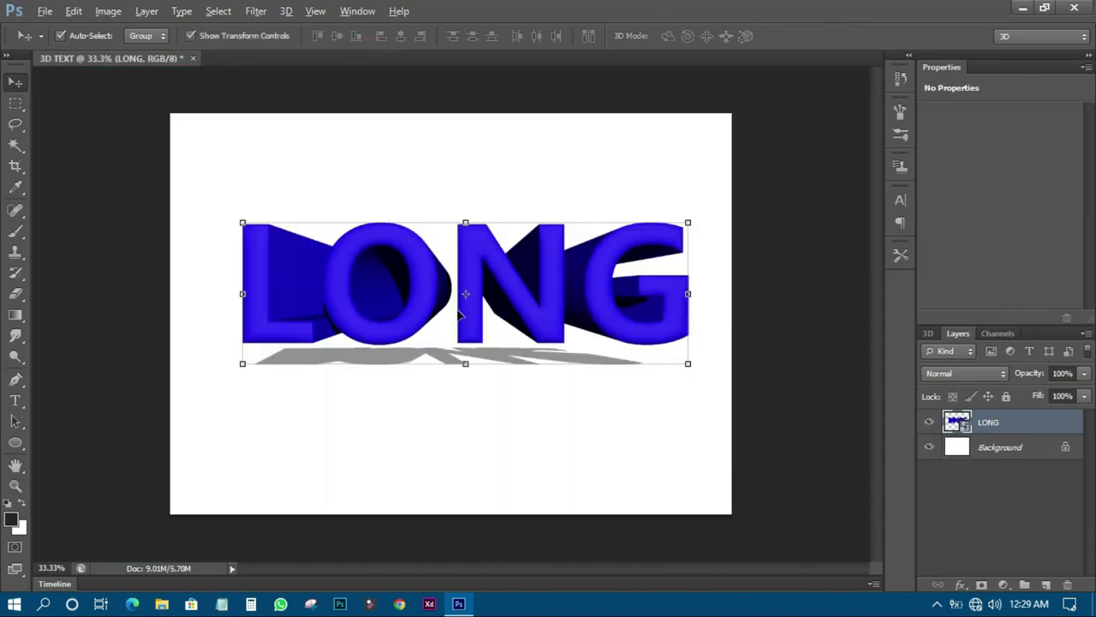